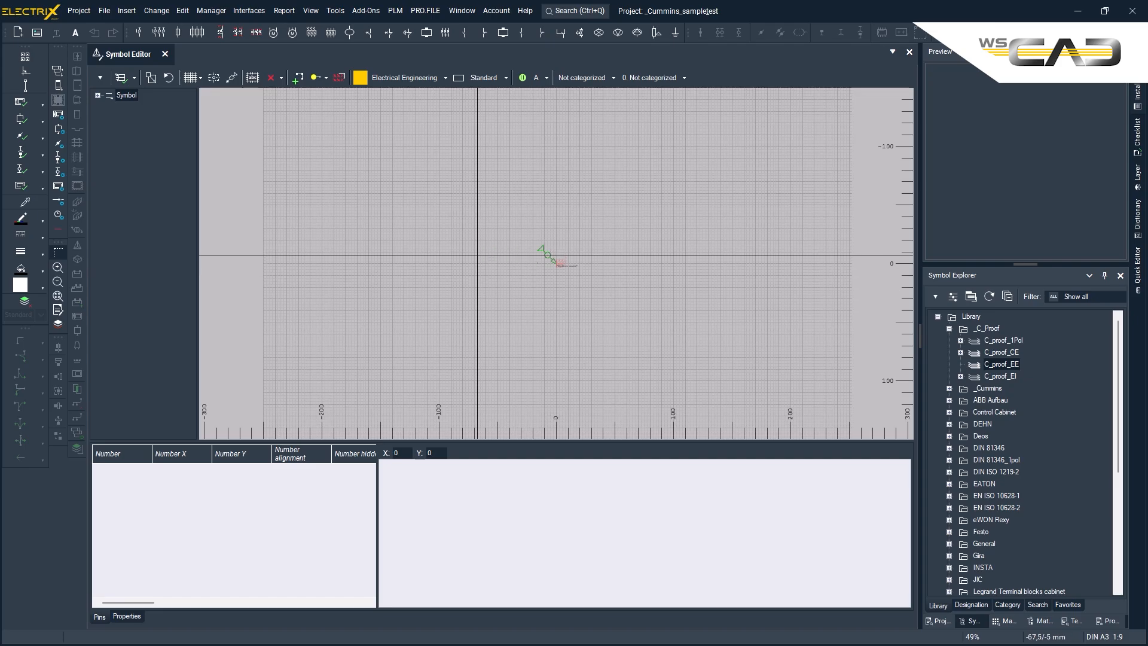
Step: Examine the Symbol Editor's sheet properties for grid type, snap range, grid factor and page size
{"action": "right_click", "coordinate": [555, 307]}
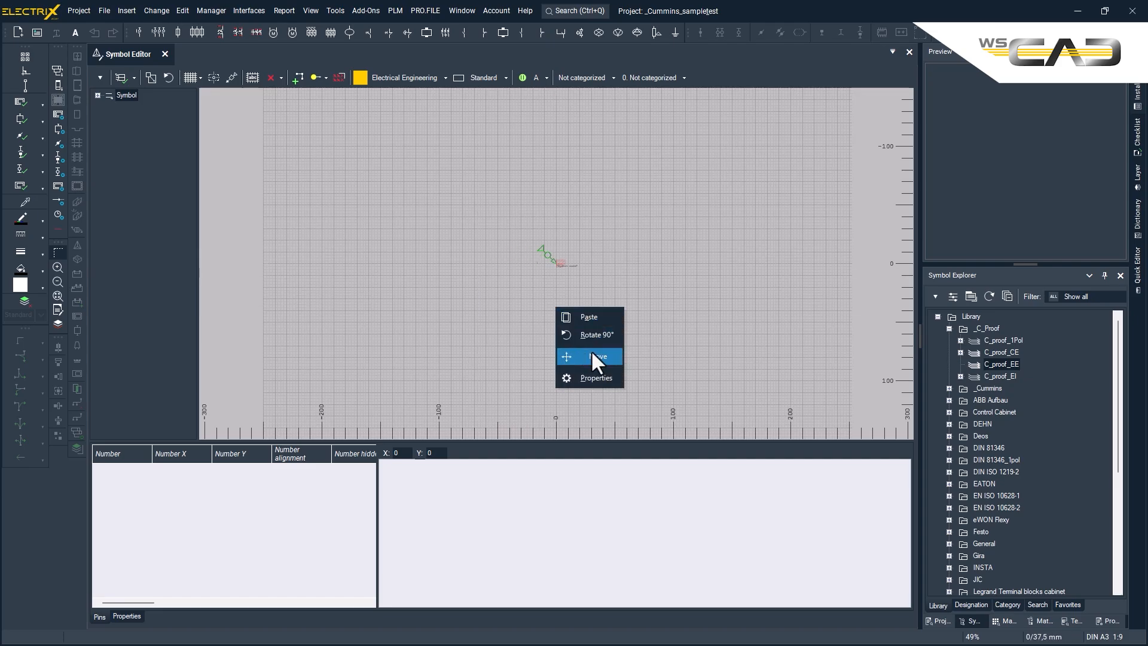
{"action": "left_click", "coordinate": [590, 381]}
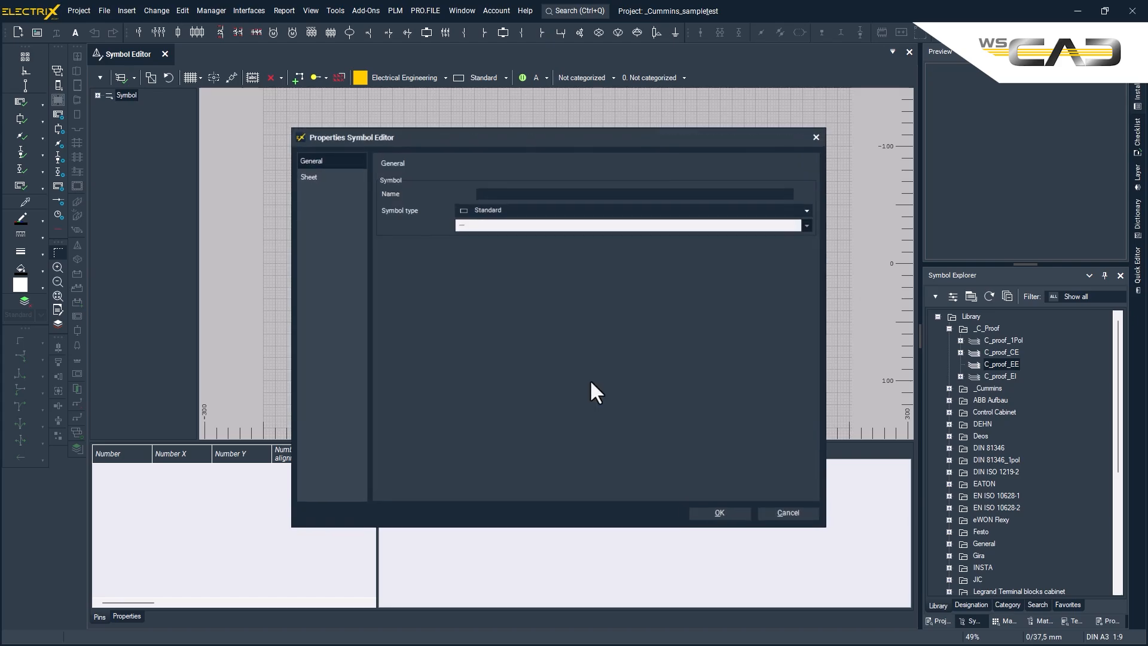
{"action": "left_click", "coordinate": [309, 175]}
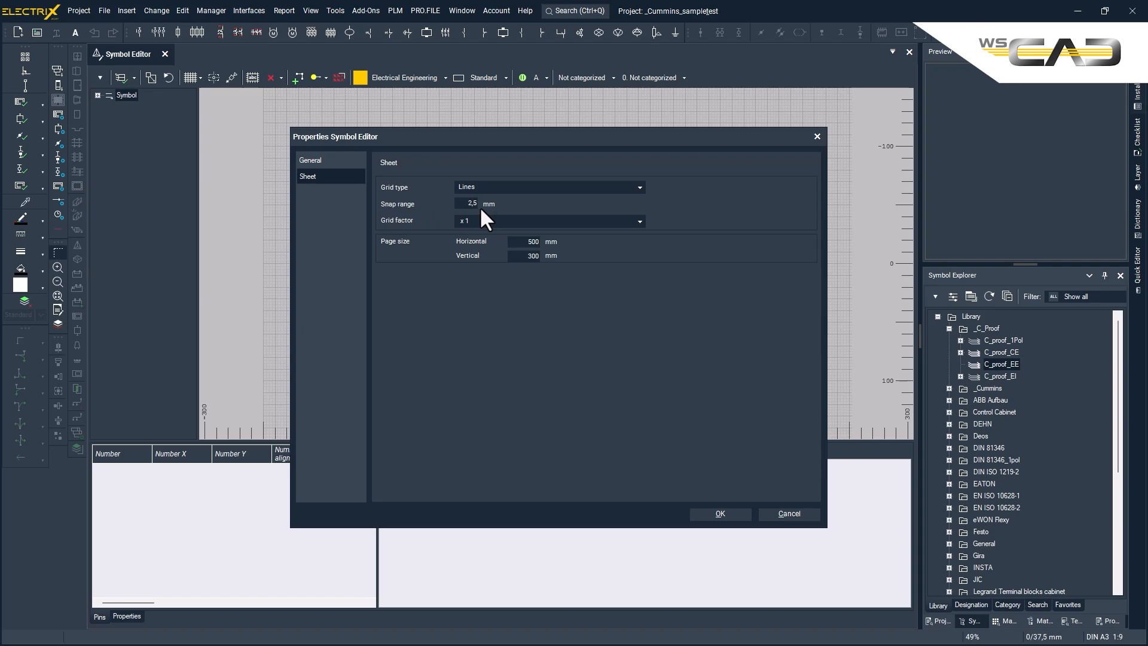
{"action": "left_click", "coordinate": [718, 517]}
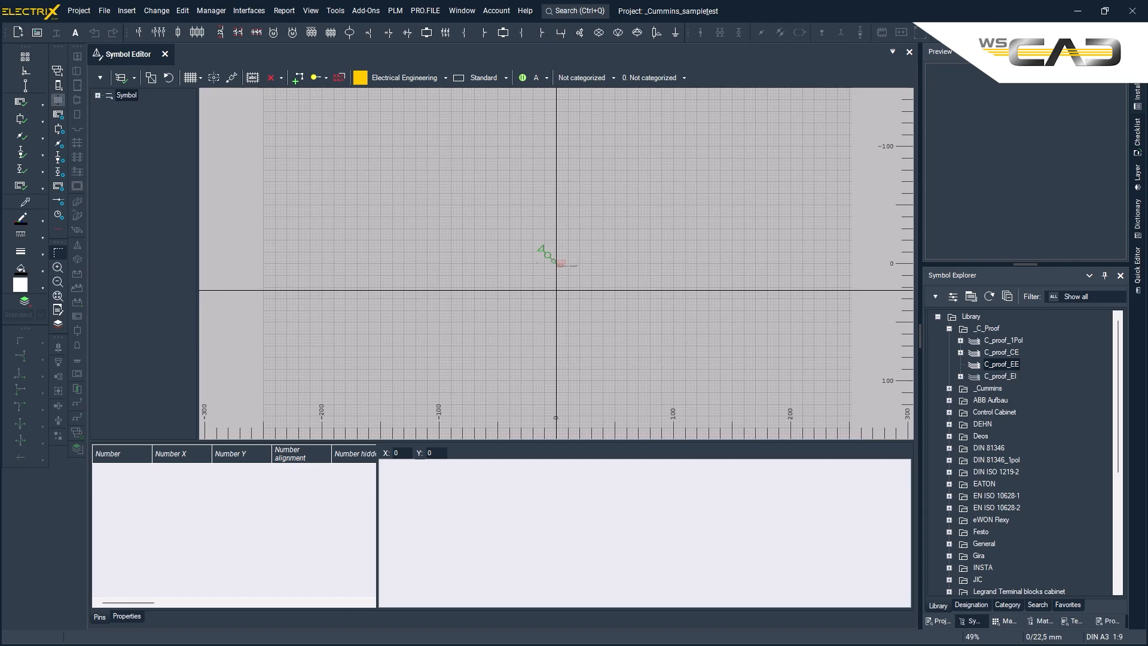
Step: Draw a 40 mm by 20 mm rectangle starting at the 0/0 origin as the symbol outline
{"action": "scroll", "coordinate": [542, 301], "scroll_direction": "up", "scroll_amount": 5}
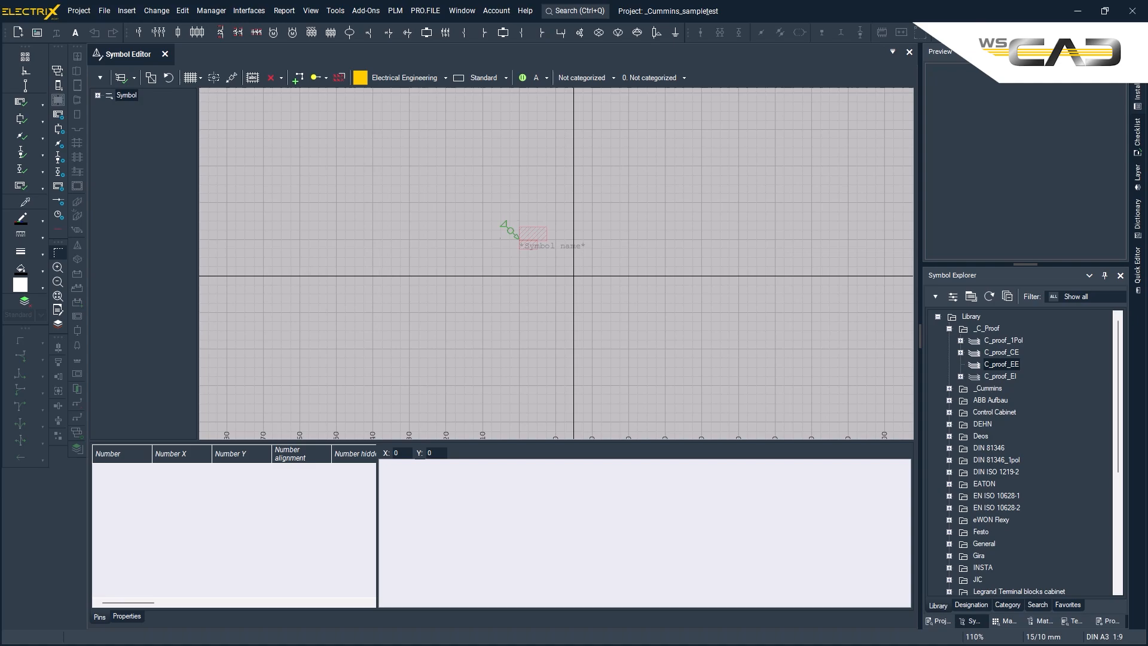
{"action": "scroll", "coordinate": [582, 286], "scroll_direction": "up", "scroll_amount": 5}
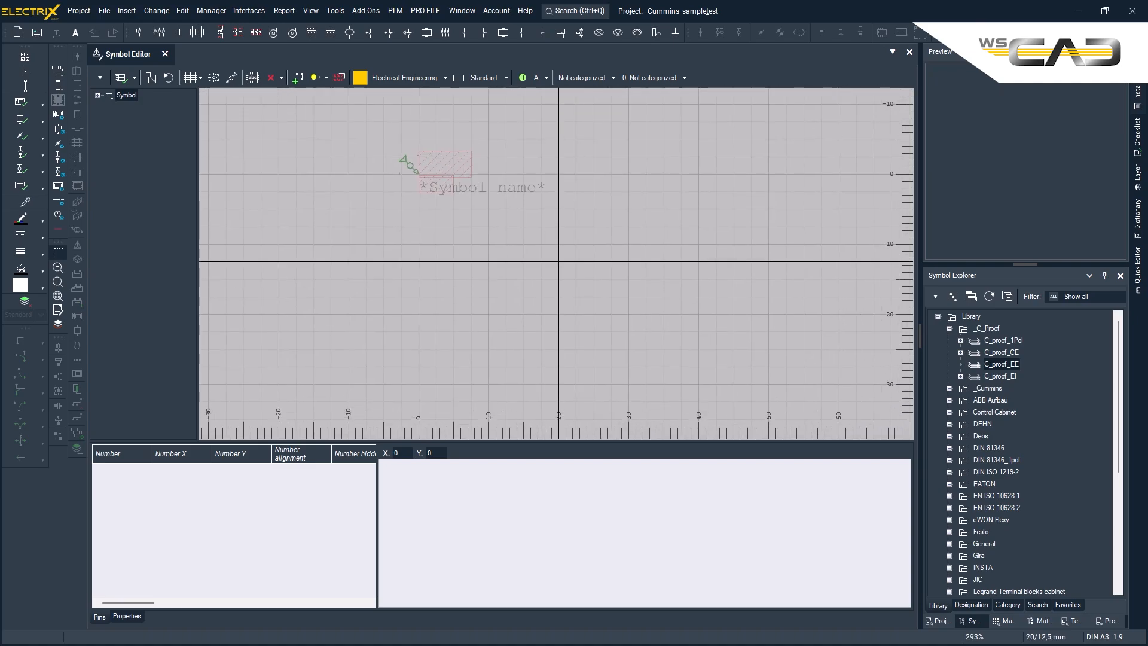
{"action": "left_click", "coordinate": [127, 11]}
{"action": "mouse_move", "coordinate": [199, 341]}
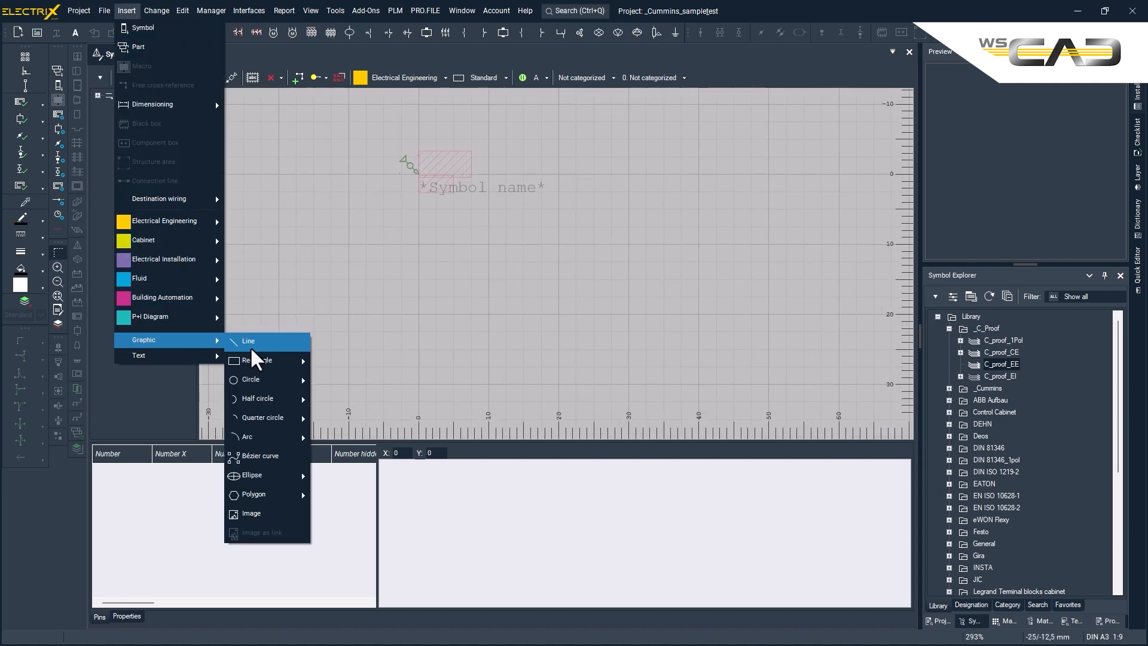
{"action": "mouse_move", "coordinate": [257, 358]}
{"action": "left_click", "coordinate": [349, 361]}
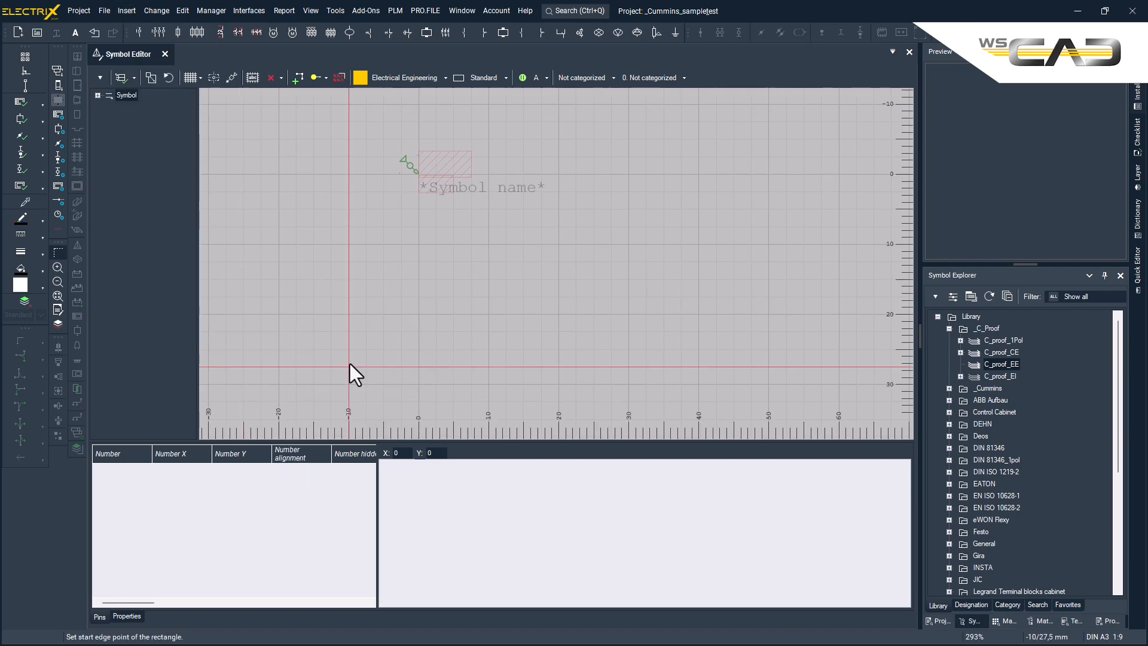
{"action": "left_click", "coordinate": [419, 174]}
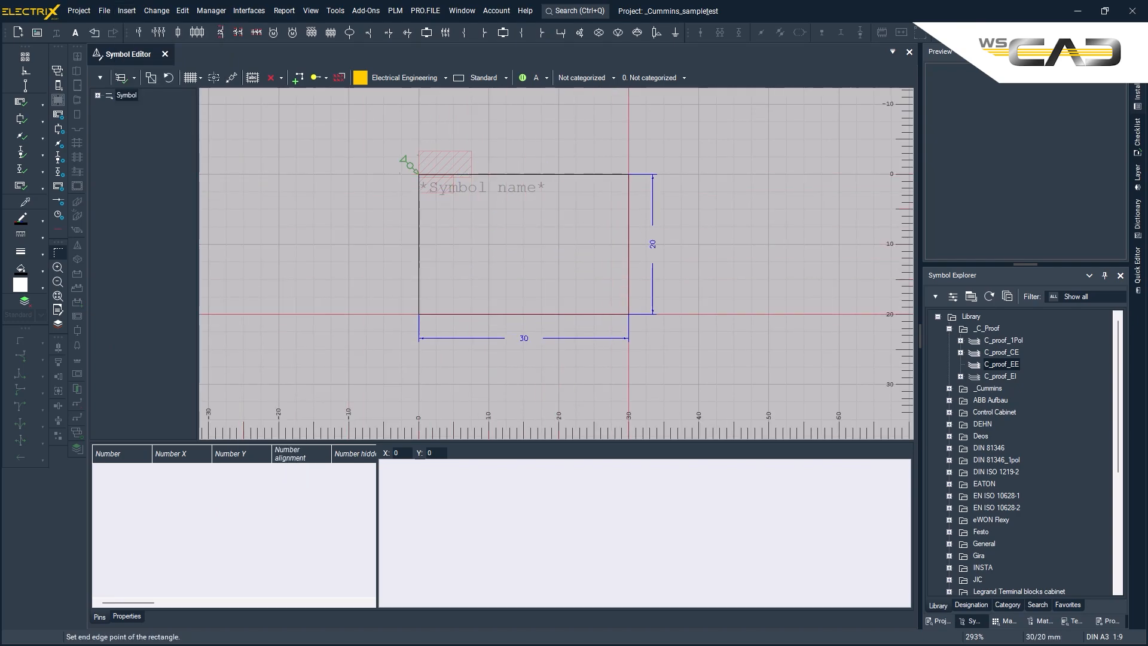
{"action": "left_click", "coordinate": [698, 314]}
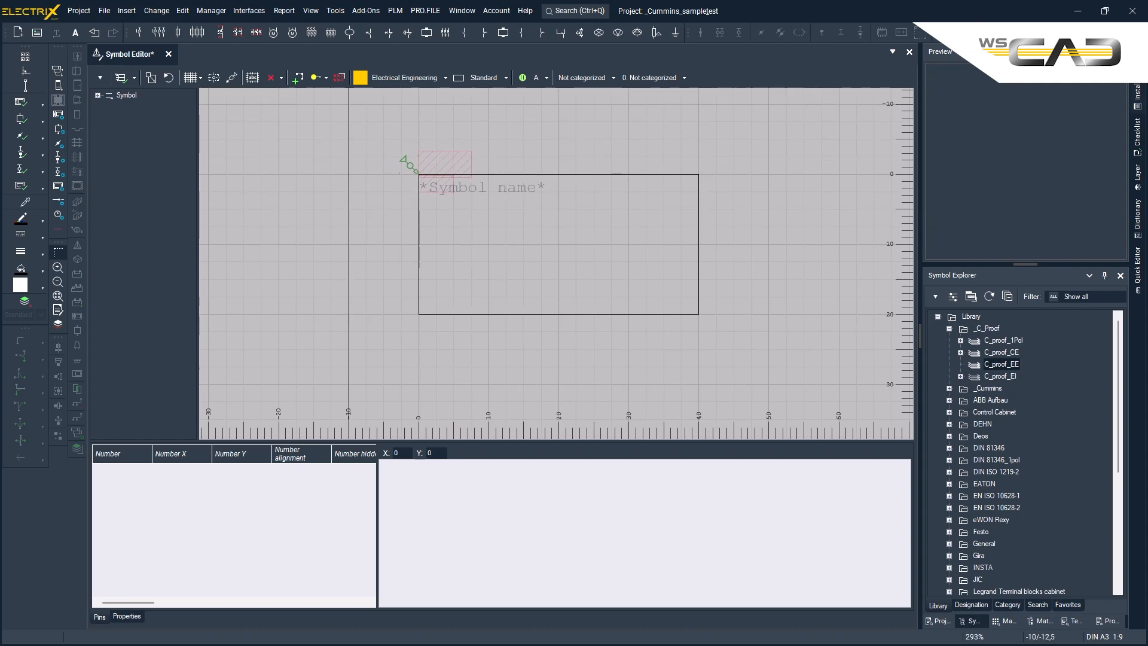
Step: Place symbol pins 1 to 5 along the rectangle's upper edge at X 5, 10, 17.5, 22.5 and 27.5 mm
{"action": "left_click", "coordinate": [281, 78]}
{"action": "left_click", "coordinate": [291, 93]}
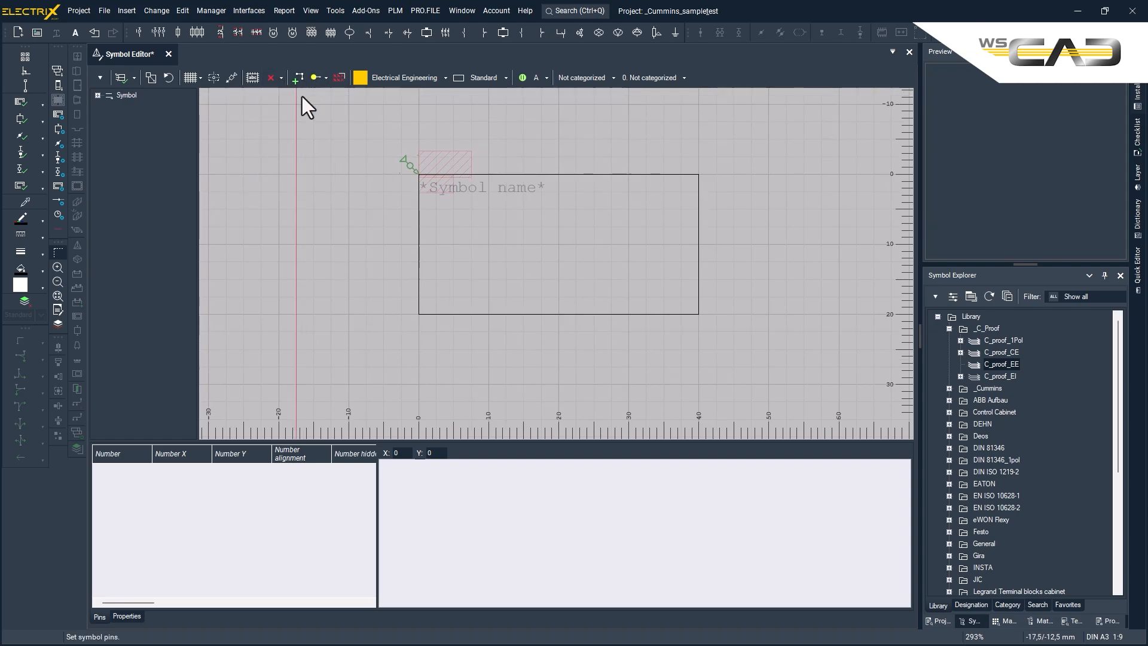
{"action": "left_click", "coordinate": [453, 174]}
{"action": "left_click", "coordinate": [488, 174]}
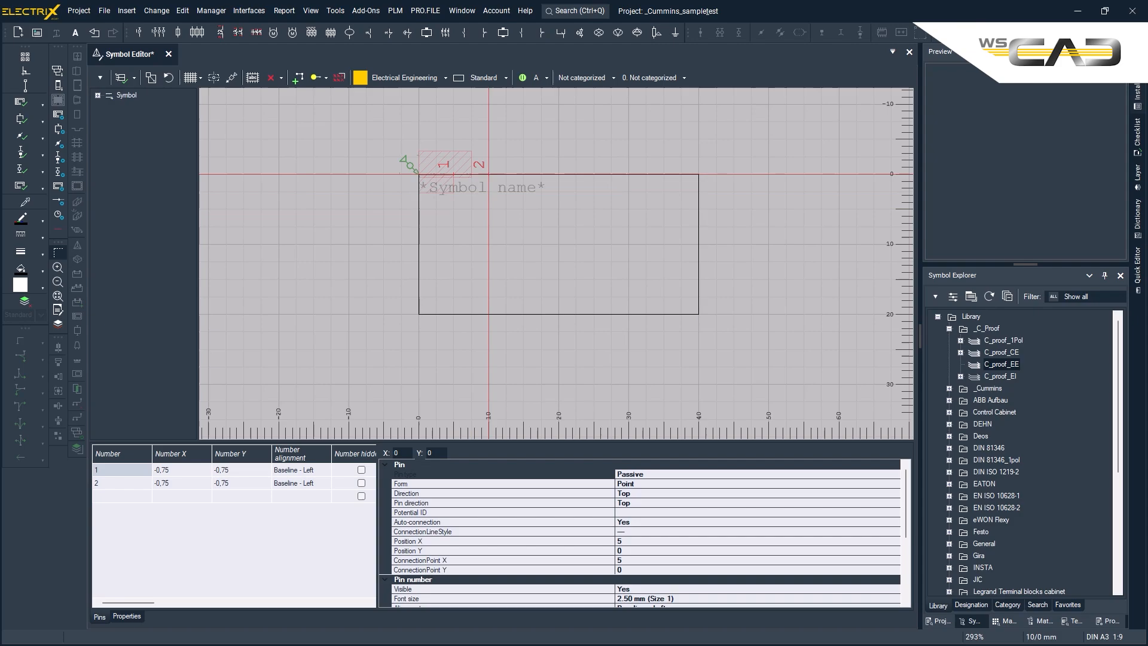
{"action": "left_click", "coordinate": [541, 174]}
{"action": "left_click", "coordinate": [576, 174]}
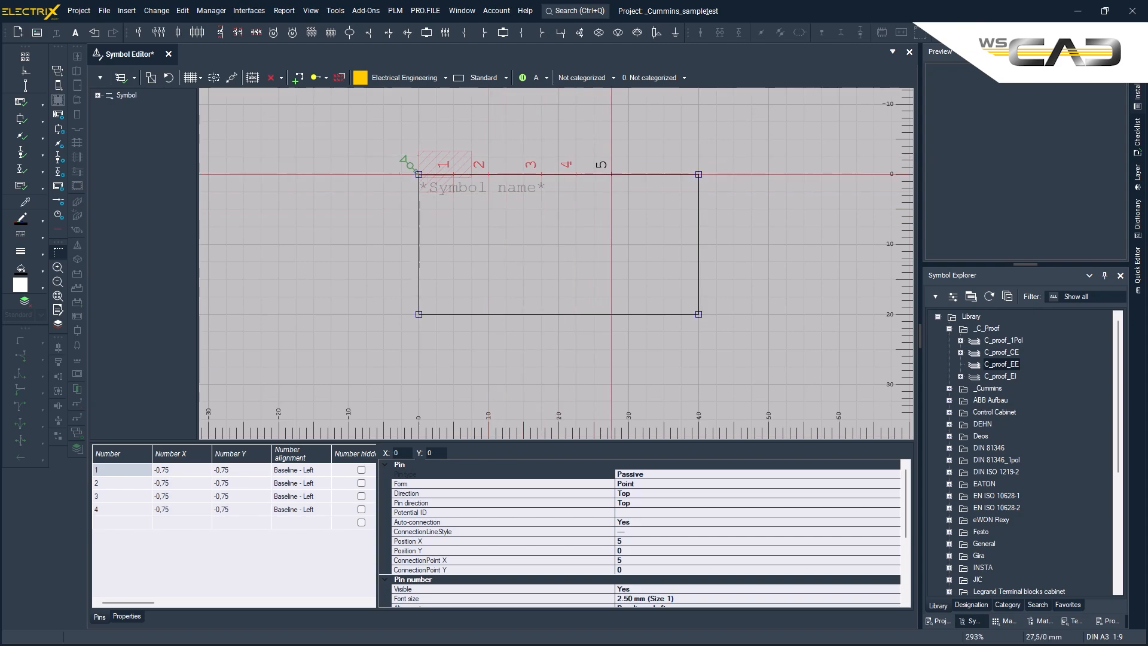
{"action": "left_click", "coordinate": [611, 174]}
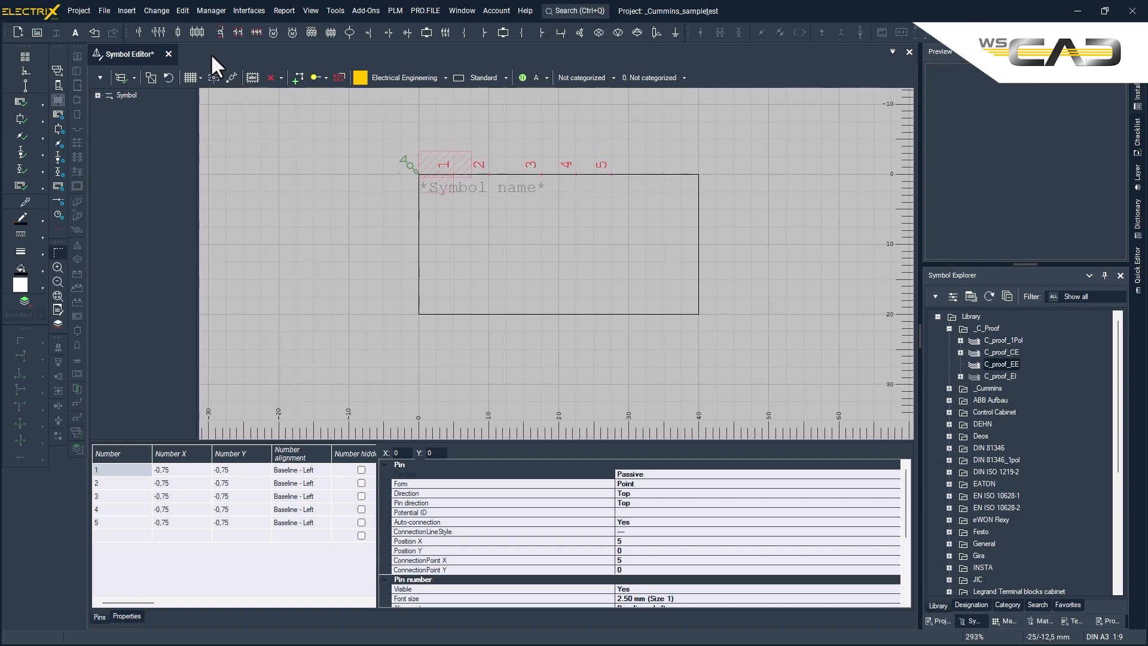
Step: Place symbol pins 6 to 10 along the rectangle's lower edge, 5 mm apart from X 7.5 to 27.5 mm
{"action": "left_click", "coordinate": [280, 78]}
{"action": "left_click", "coordinate": [277, 94]}
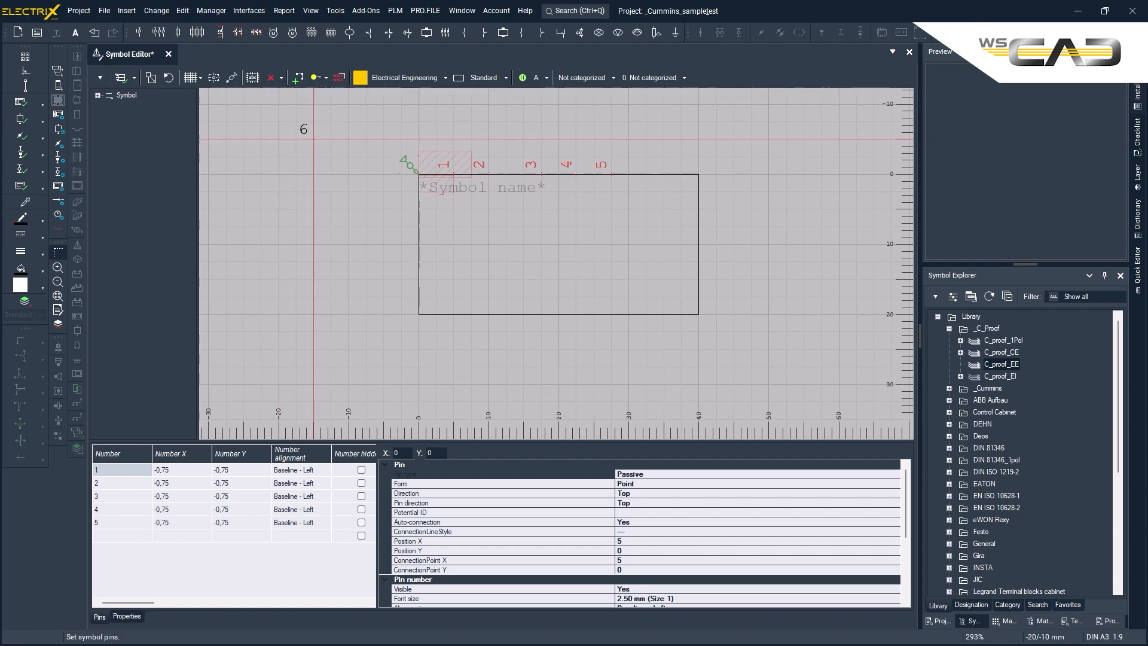
{"action": "left_click", "coordinate": [471, 314]}
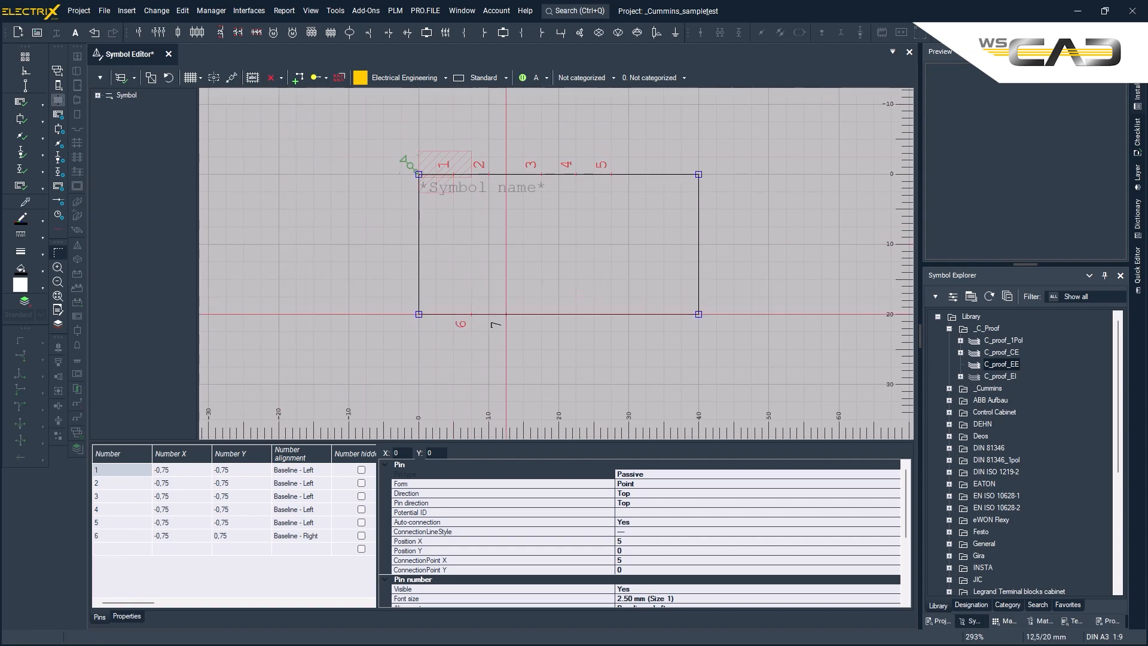
{"action": "left_click", "coordinate": [507, 314]}
{"action": "left_click", "coordinate": [541, 314]}
{"action": "left_click", "coordinate": [576, 314]}
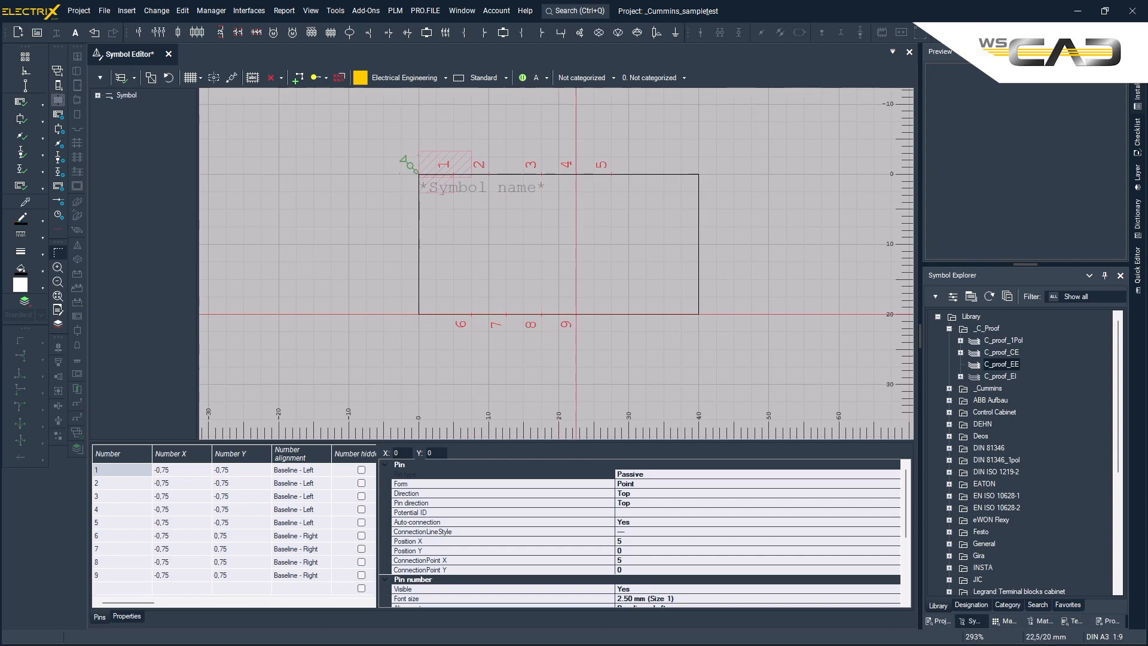
{"action": "left_click", "coordinate": [611, 314]}
{"action": "key", "text": "Escape"}
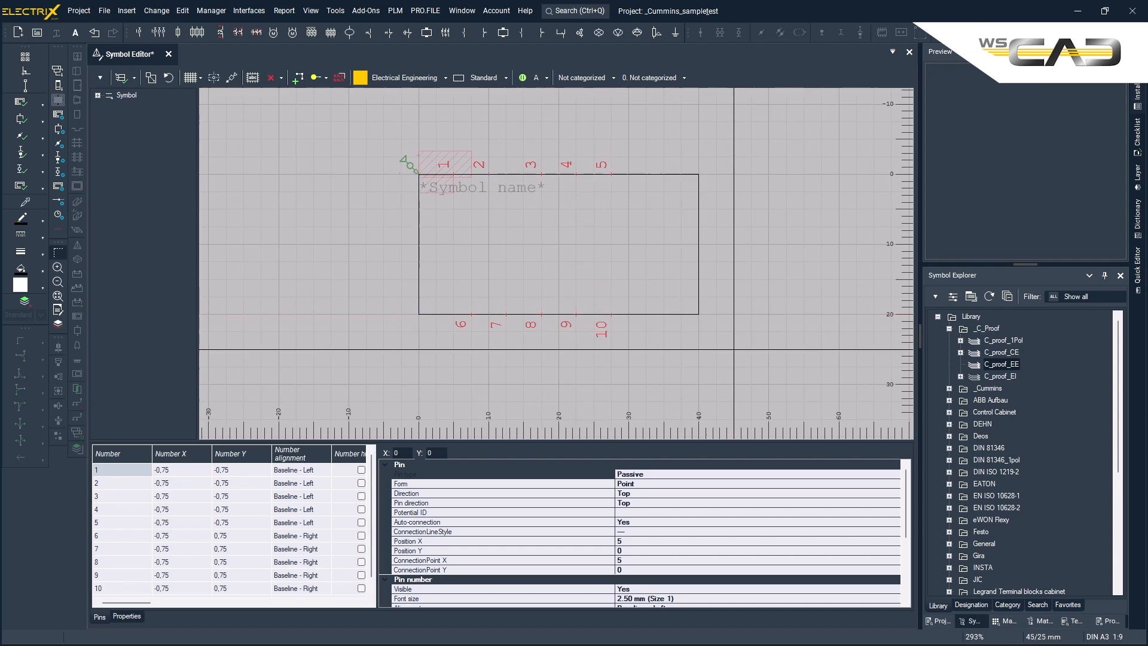
Step: Adjust all to norm except pins and move the reference name up to -0.75/0 mm, level with the rectangle's upper edge
{"action": "left_click", "coordinate": [134, 78]}
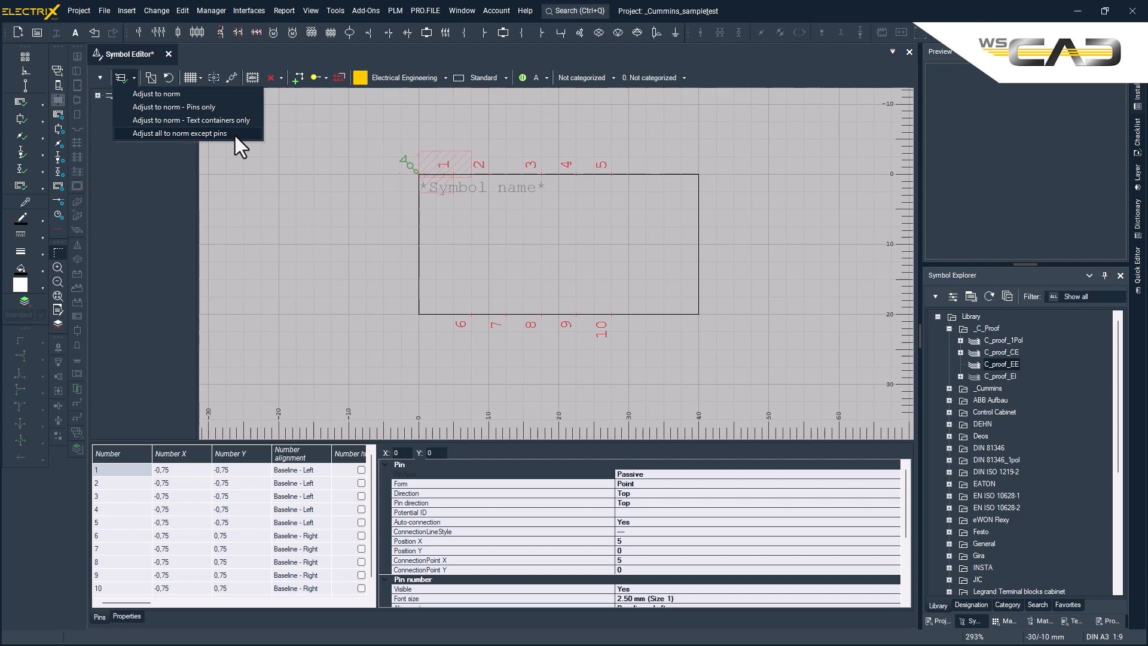
{"action": "left_click", "coordinate": [235, 134]}
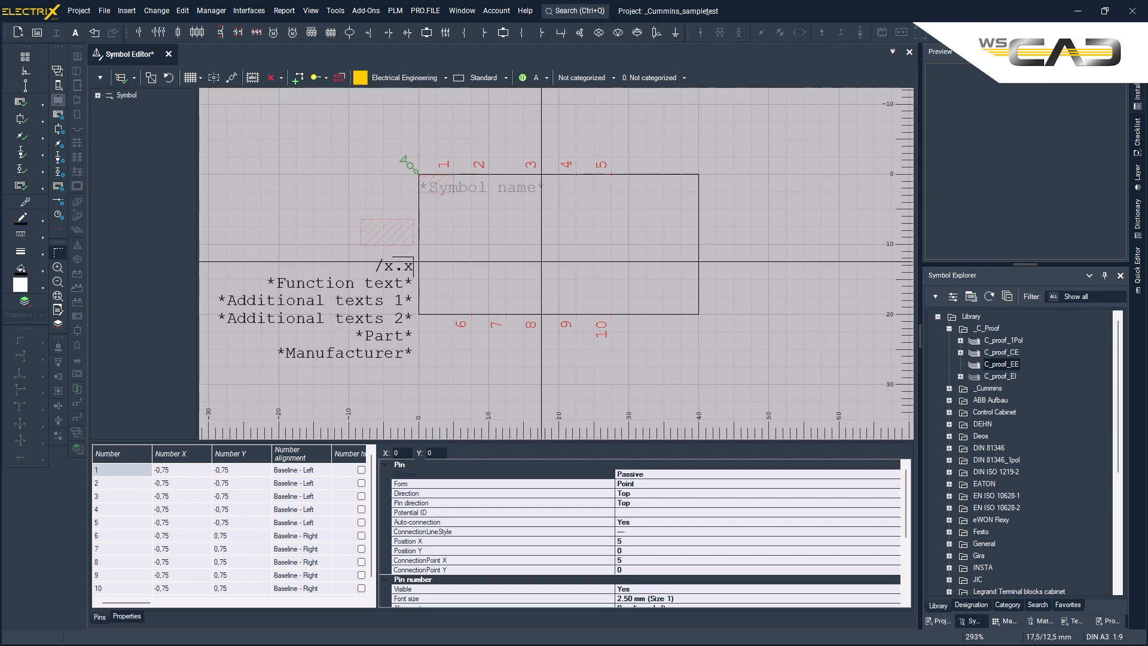
{"action": "right_click", "coordinate": [401, 227]}
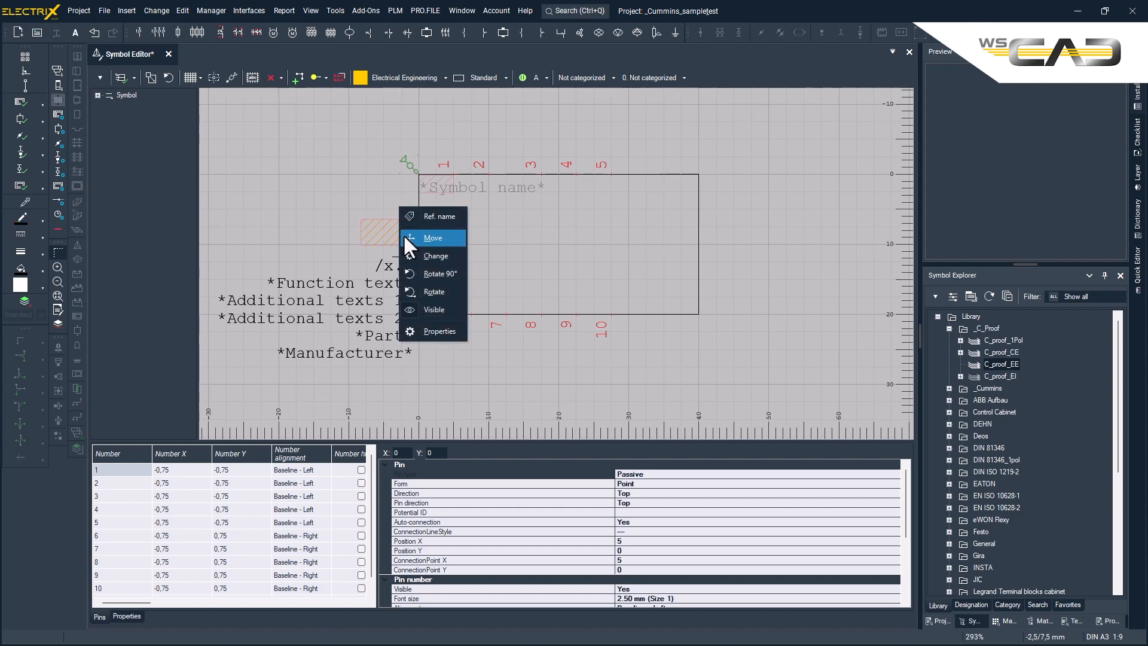
{"action": "left_click", "coordinate": [444, 237]}
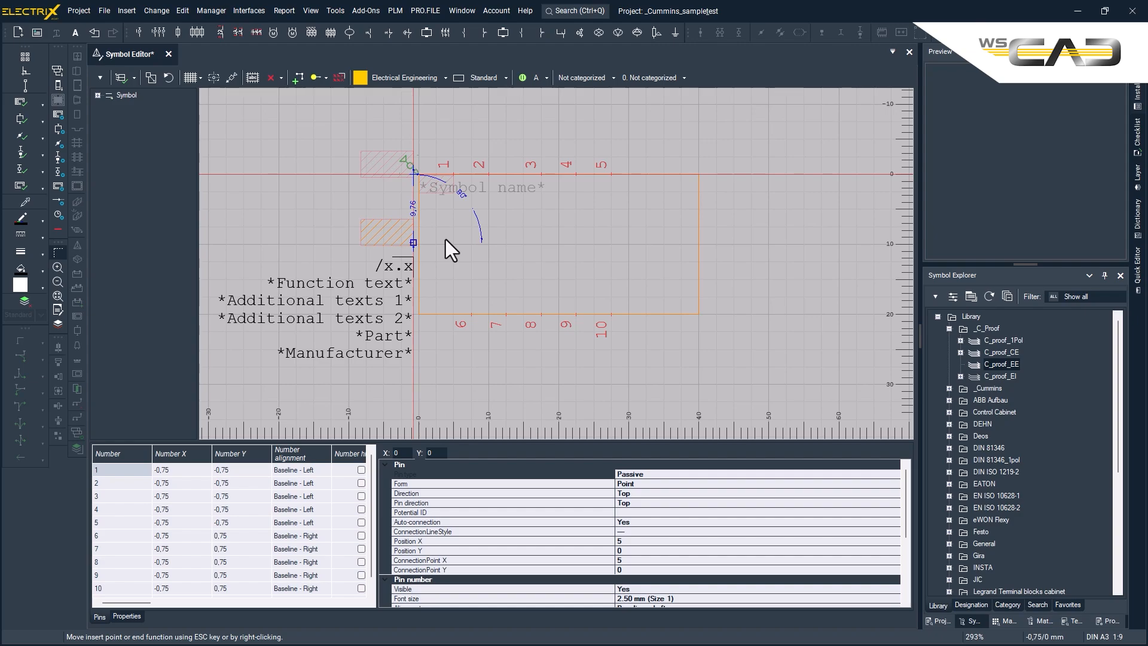
{"action": "key", "text": "Return"}
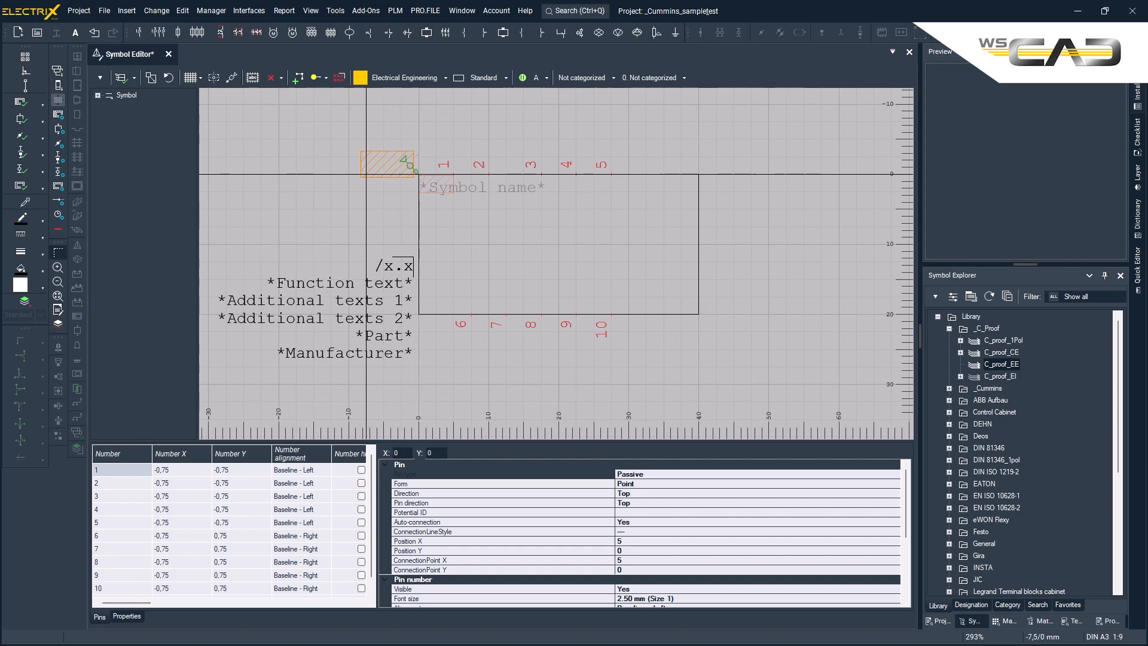
Step: Set the reference name's alignment to Top - Right in its properties
{"action": "right_click", "coordinate": [366, 174]}
{"action": "left_click", "coordinate": [392, 274]}
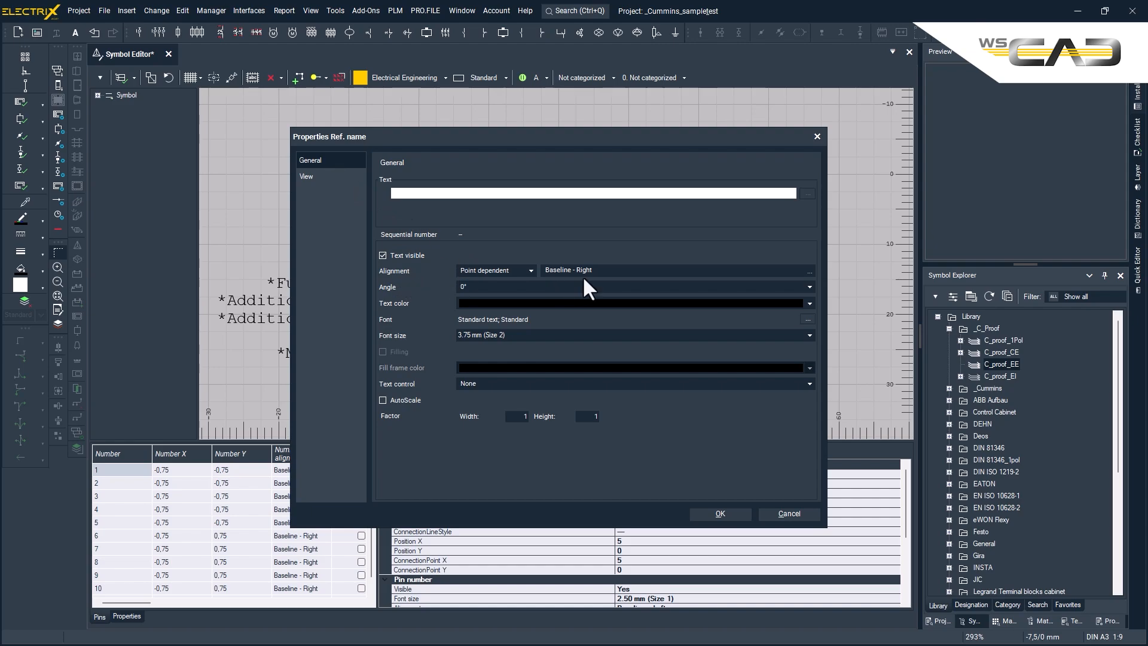
{"action": "left_click", "coordinate": [604, 268]}
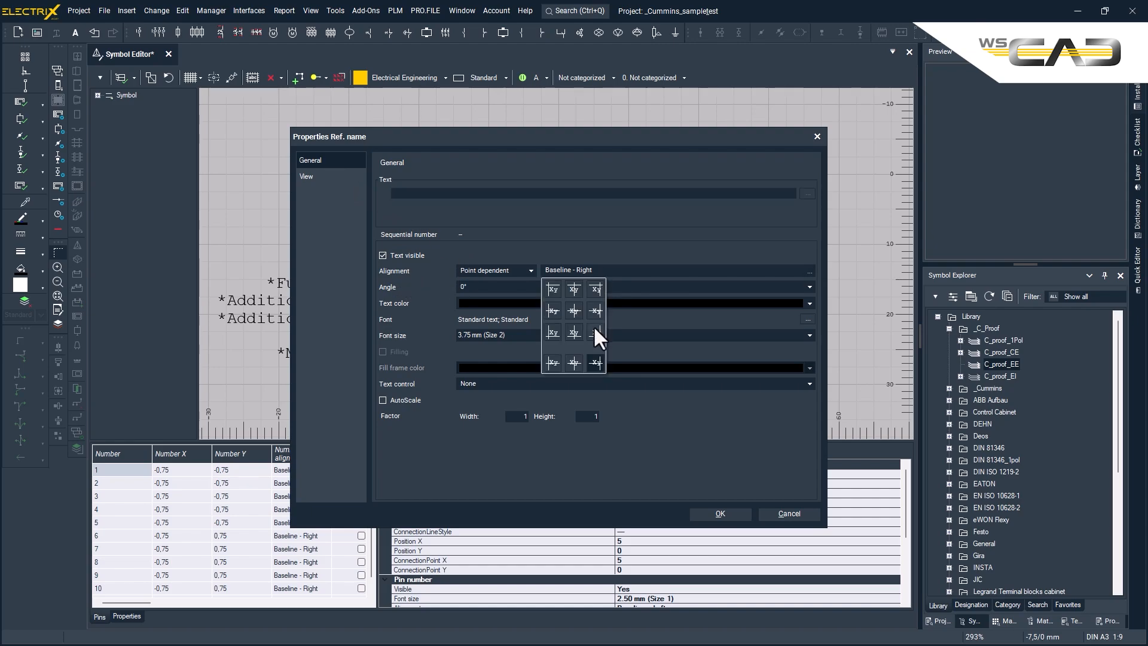
{"action": "left_click", "coordinate": [594, 285]}
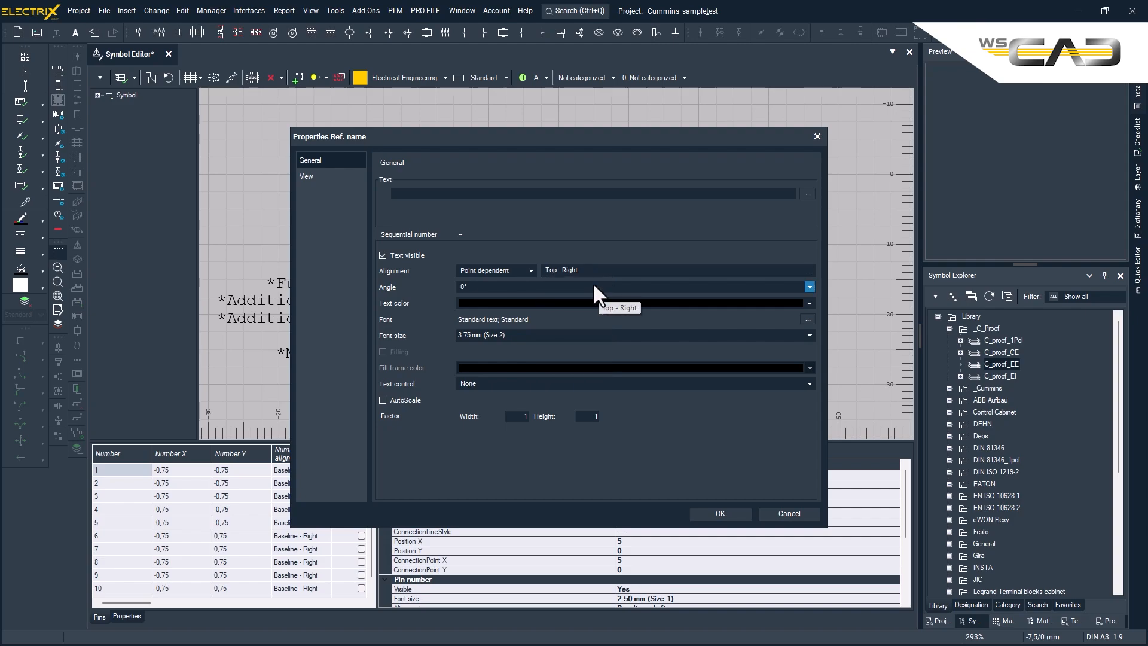
{"action": "left_click", "coordinate": [740, 511]}
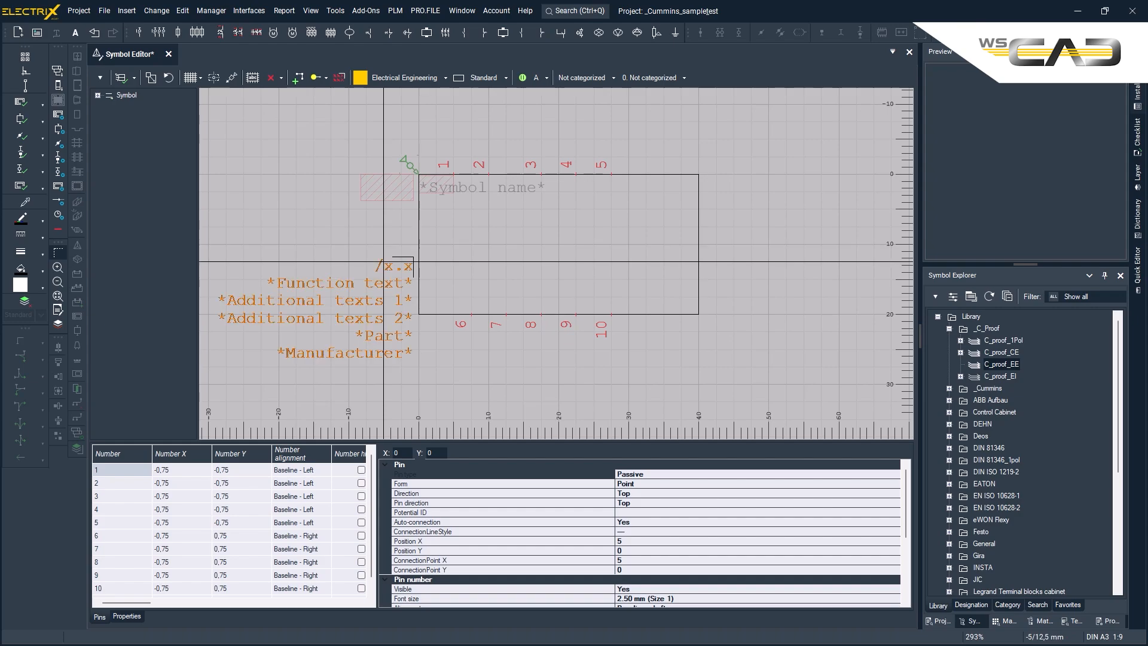
Step: Move the text container up to -0.75/5 mm, just below the reference name beside the rectangle
{"action": "right_click", "coordinate": [412, 263]}
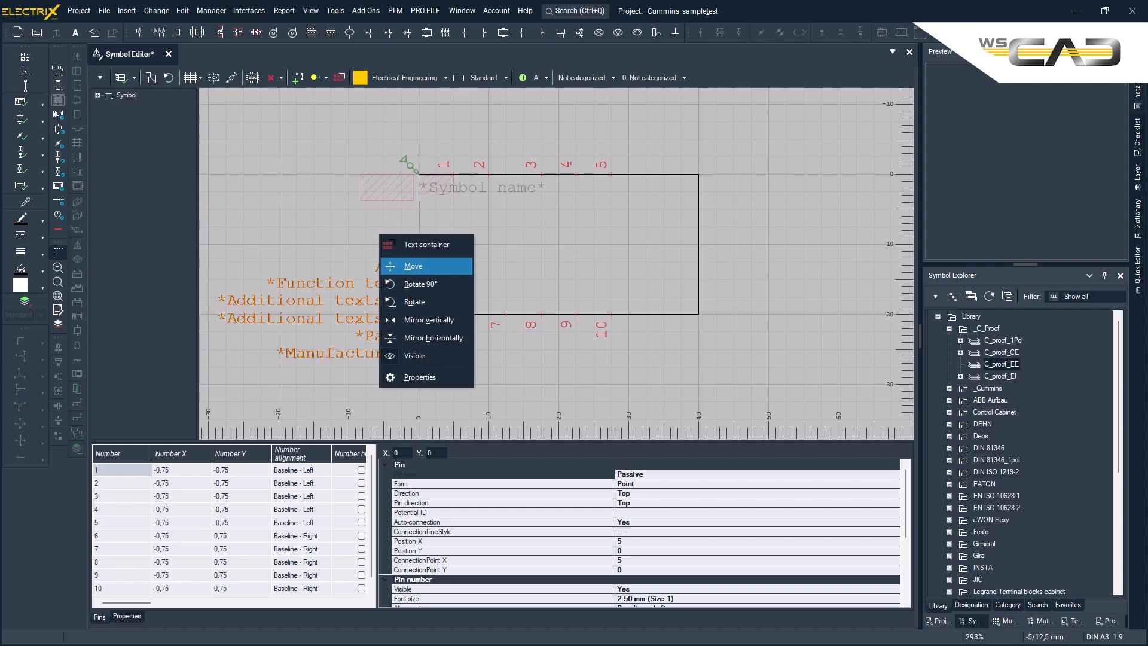
{"action": "left_click", "coordinate": [420, 267]}
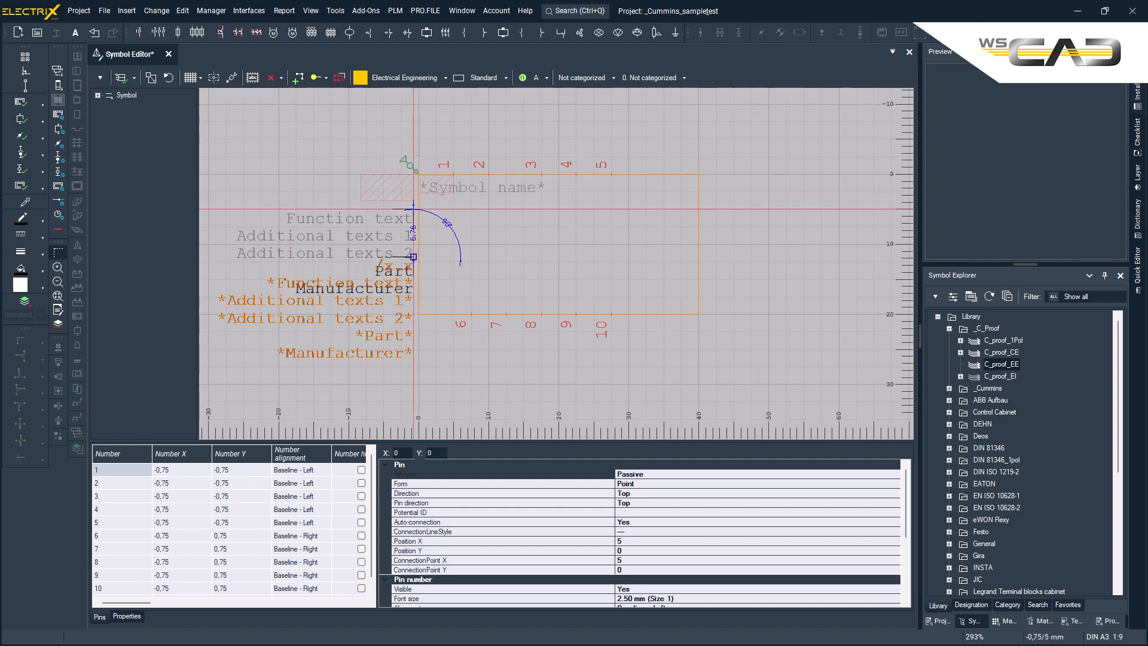
{"action": "left_click", "coordinate": [413, 208]}
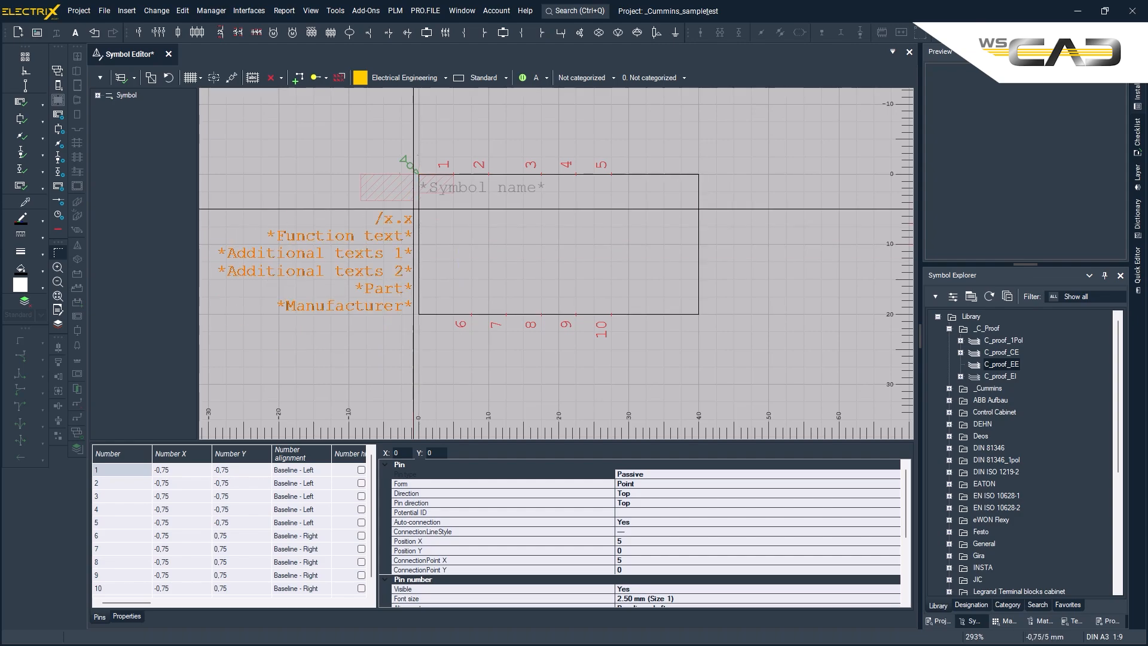
{"action": "left_click", "coordinate": [471, 261]}
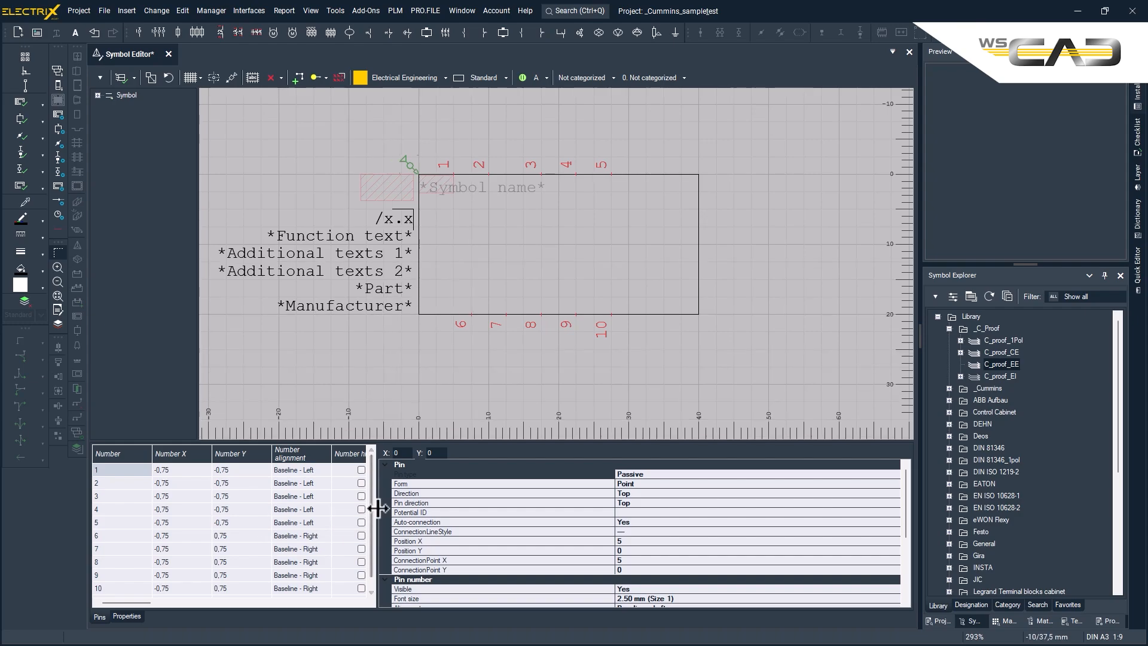
Step: Widen the pin table and set pin 1's number to X -0,5, Y 0,5 with Baseline - Right alignment
{"action": "left_click_drag", "start_coordinate": [377, 508], "coordinate": [820, 515]}
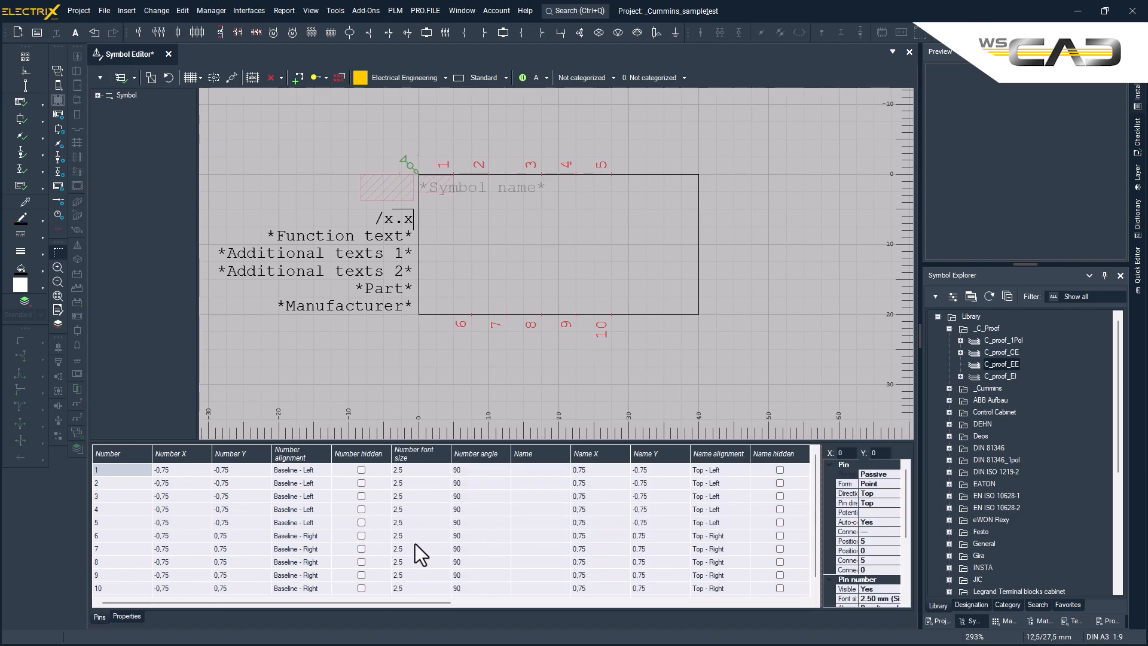
{"action": "left_click", "coordinate": [184, 471]}
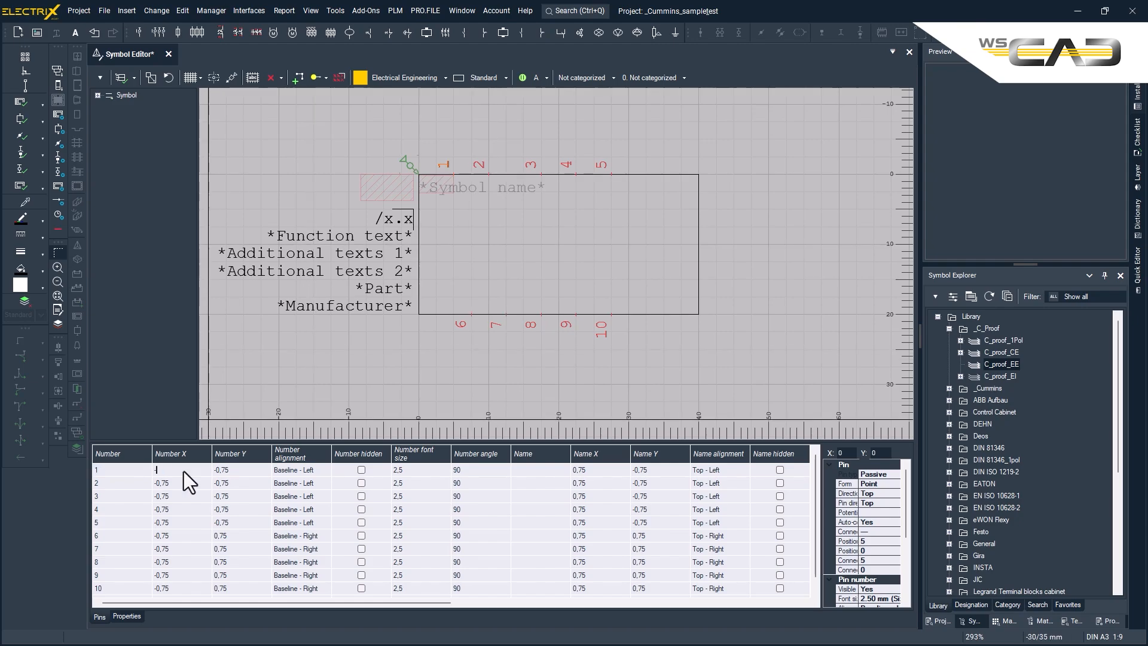
{"action": "type", "text": "-0,5"}
{"action": "key", "text": "Tab"}
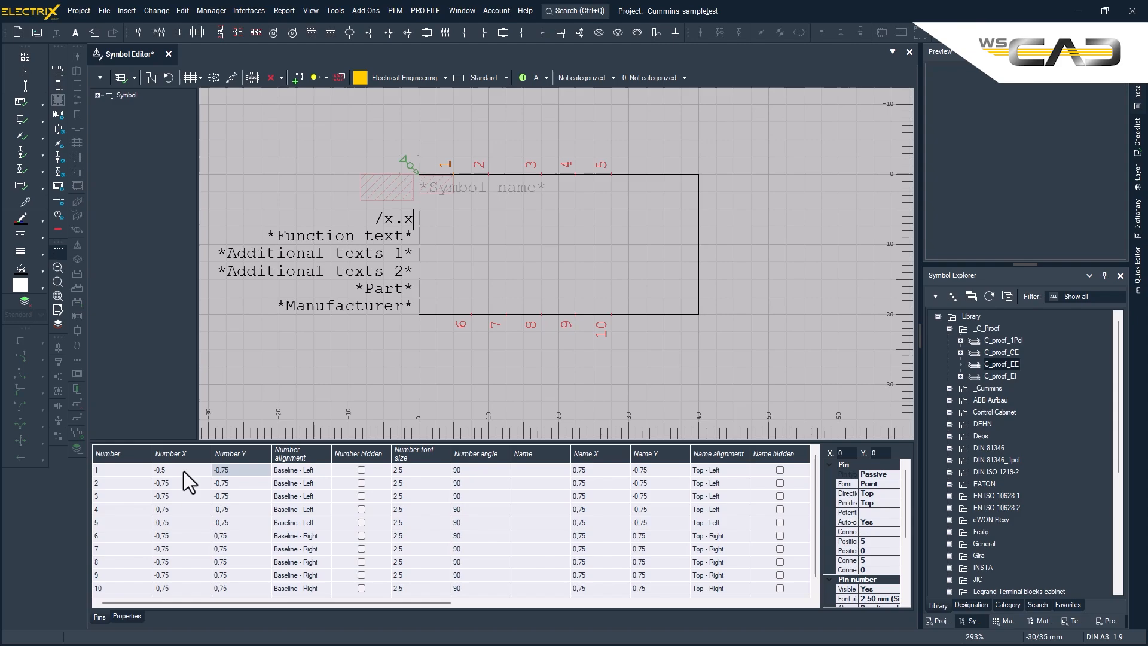
{"action": "type", "text": "0"}
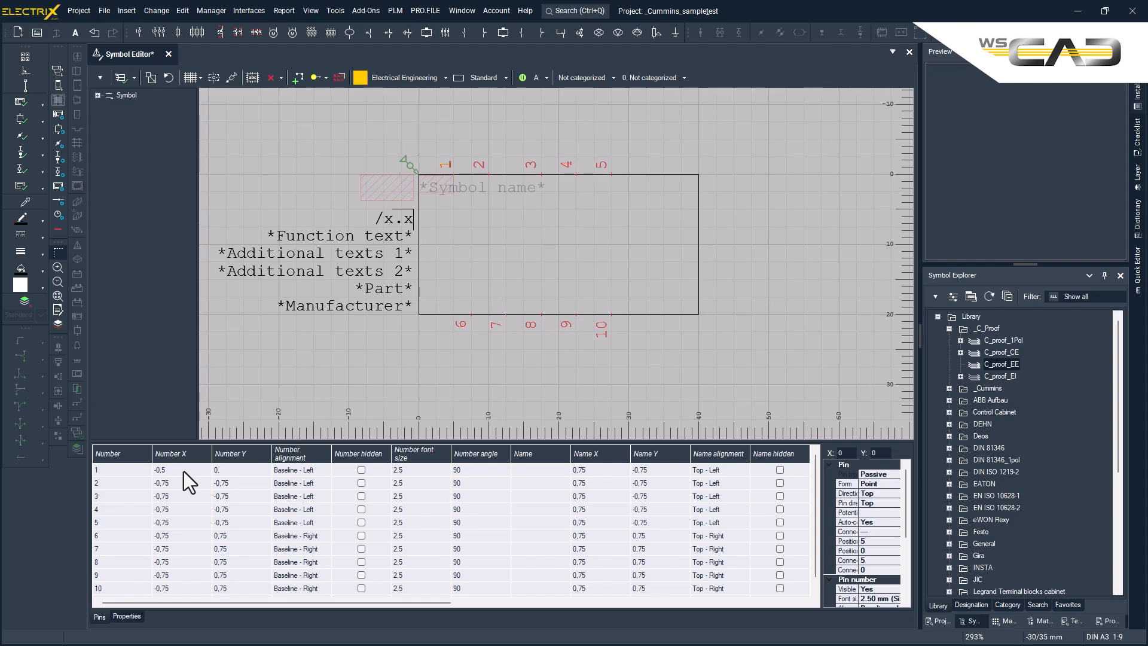
{"action": "type", "text": ",5"}
{"action": "key", "text": "Tab"}
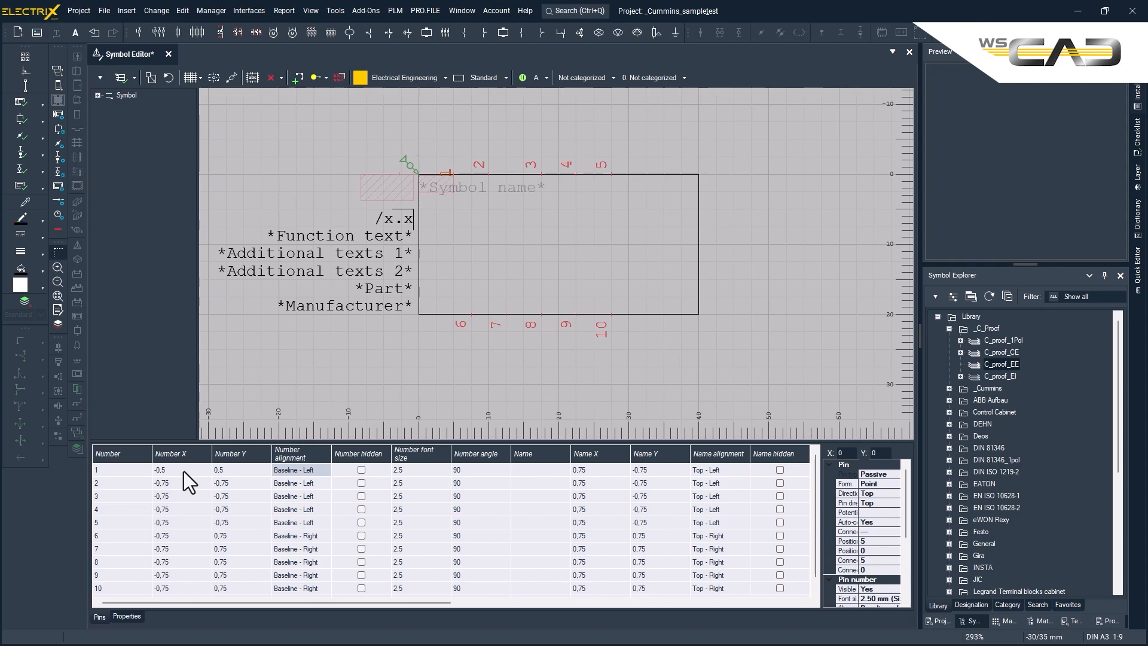
{"action": "left_click", "coordinate": [318, 468]}
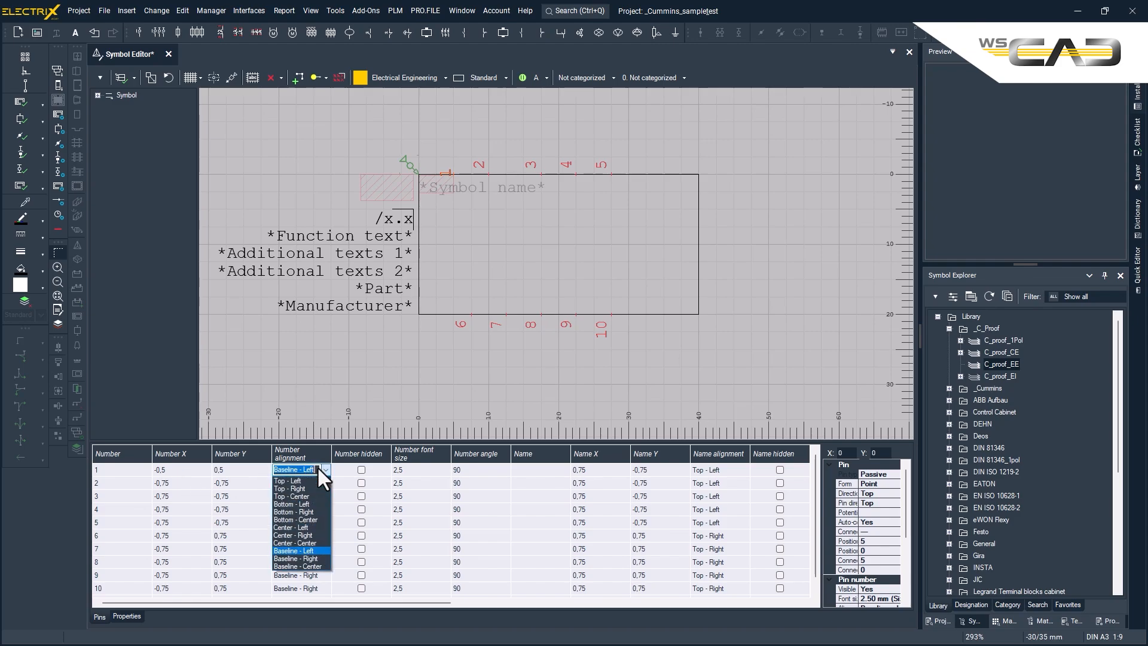
{"action": "left_click", "coordinate": [317, 558]}
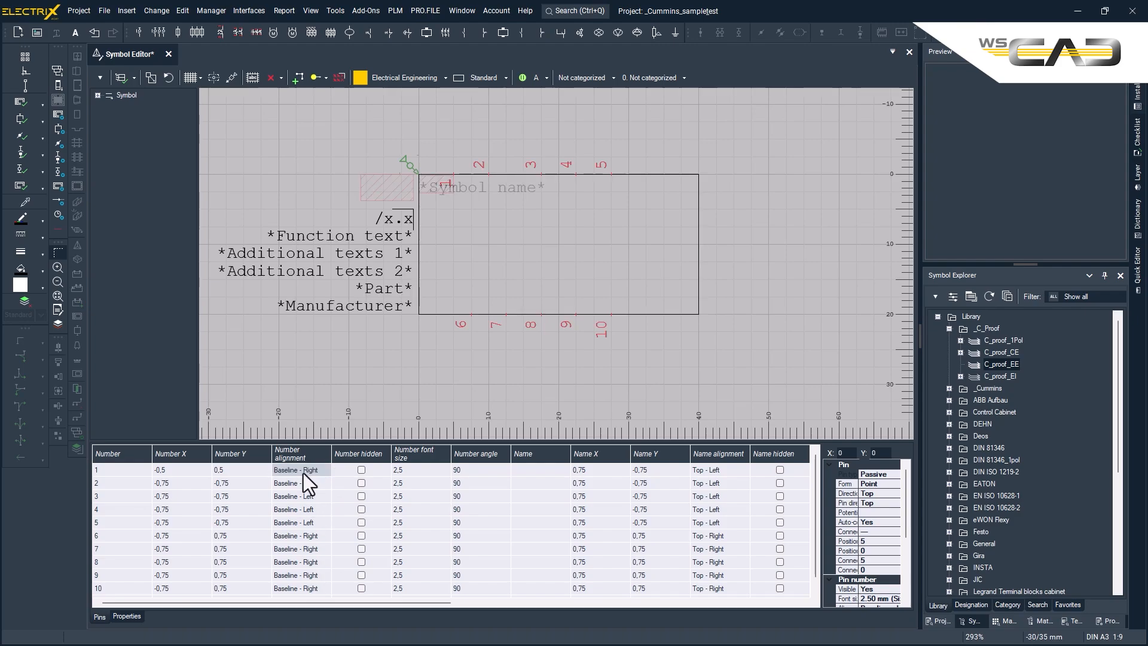
Step: Set pin 1's name position to X 0, Y 0,5 and its name alignment to Top - Right
{"action": "left_click", "coordinate": [601, 468]}
{"action": "type", "text": "0"}
{"action": "key", "text": "BackSpace"}
{"action": "left_click", "coordinate": [661, 471]}
{"action": "type", "text": "0,5"}
{"action": "left_click", "coordinate": [728, 468]}
{"action": "left_click", "coordinate": [728, 468]}
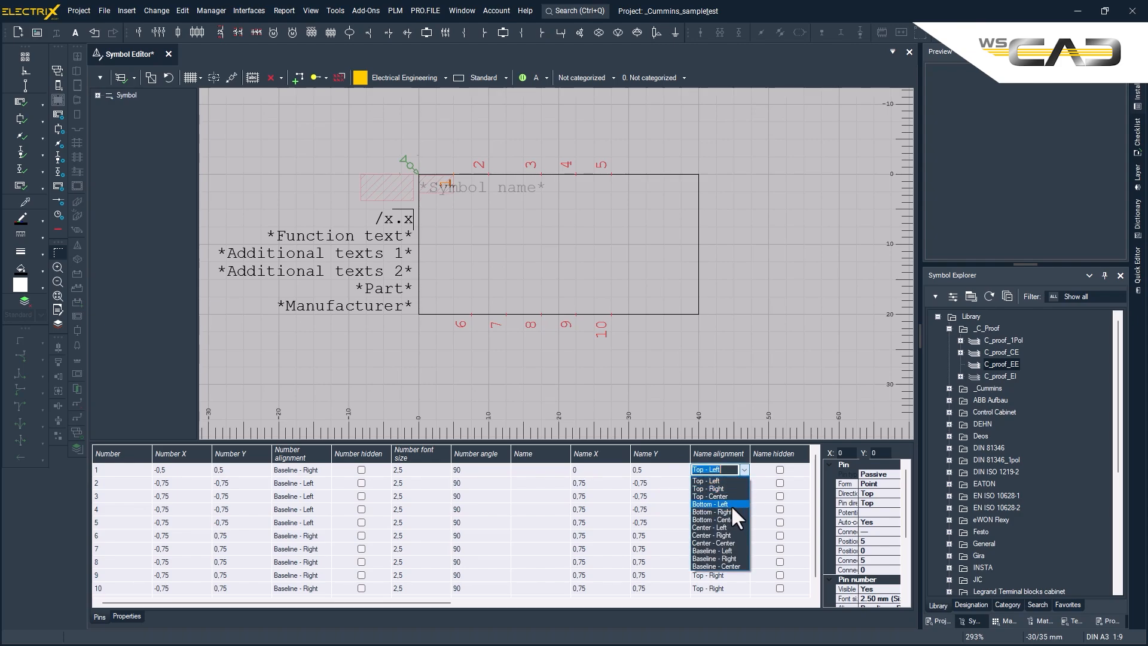
{"action": "left_click", "coordinate": [726, 489]}
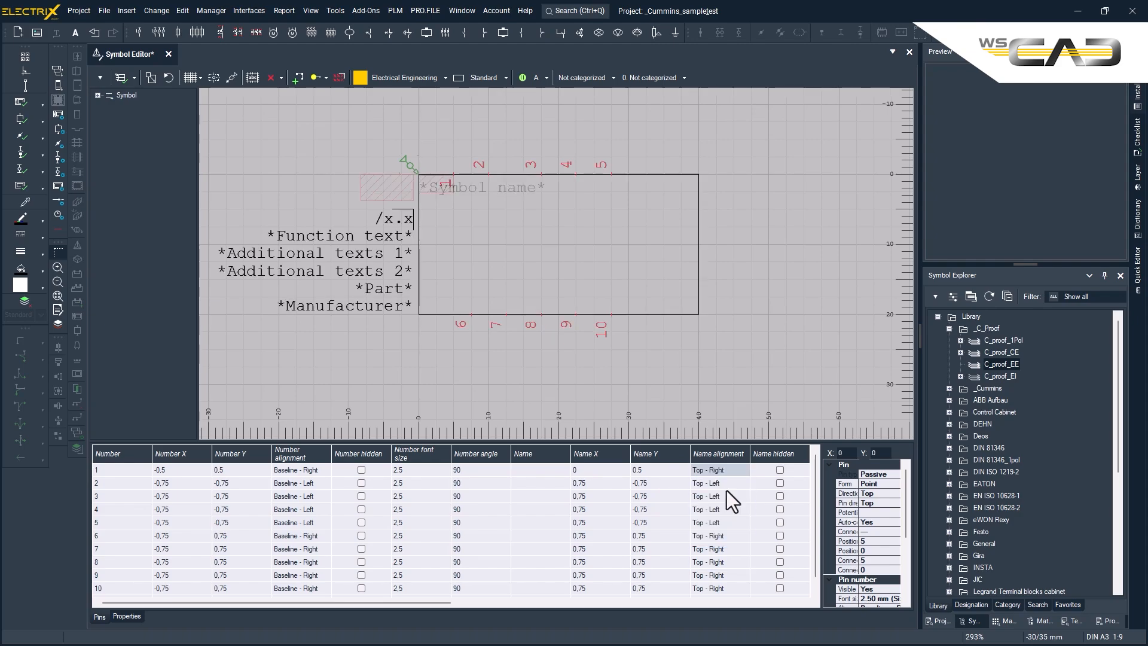
Step: Copy pin 1's number X, number Y and number alignment values to pins 2 to 5
{"action": "left_click", "coordinate": [181, 469]}
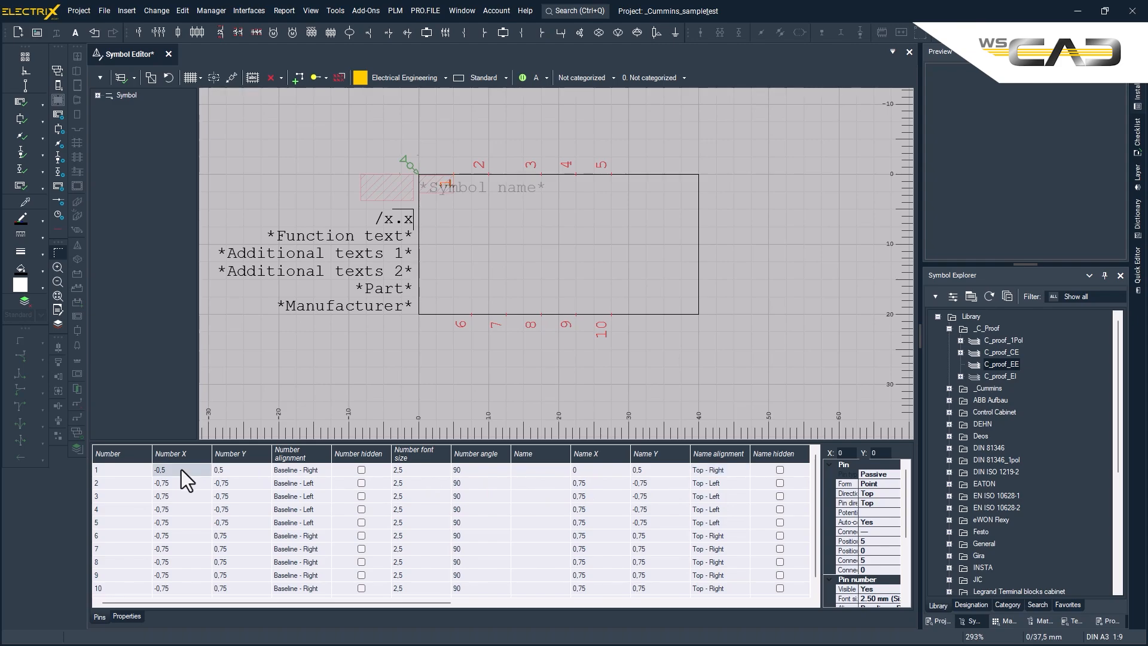
{"action": "left_click", "coordinate": [293, 468], "text": "shift"}
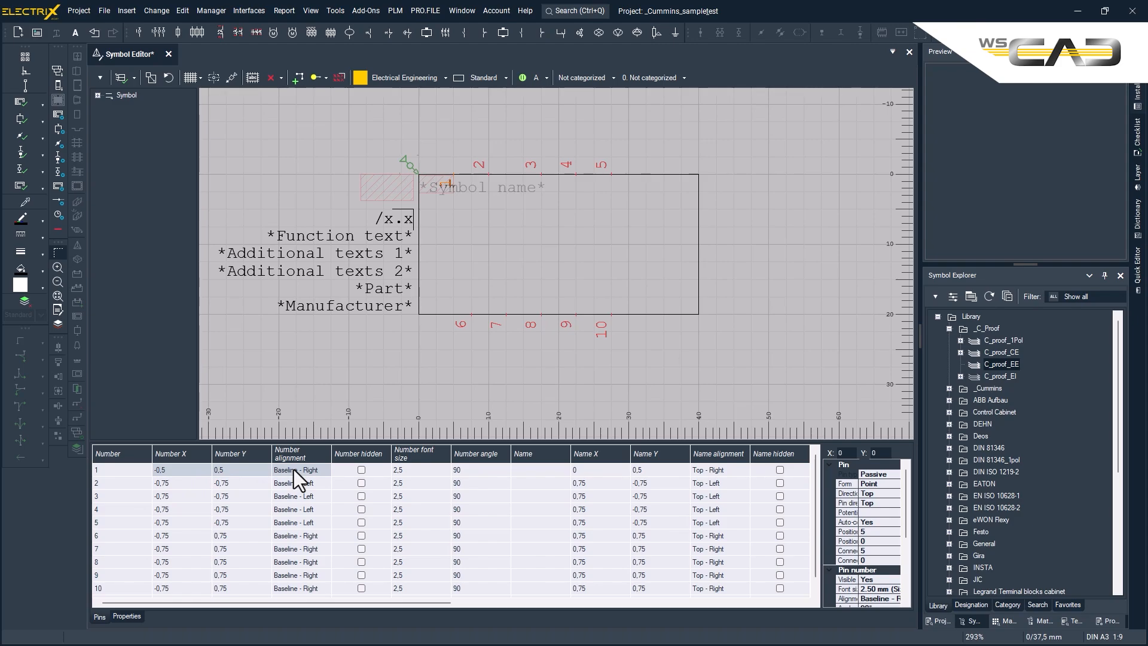
{"action": "left_click", "coordinate": [180, 483]}
{"action": "left_click_drag", "start_coordinate": [184, 530], "coordinate": [292, 528]}
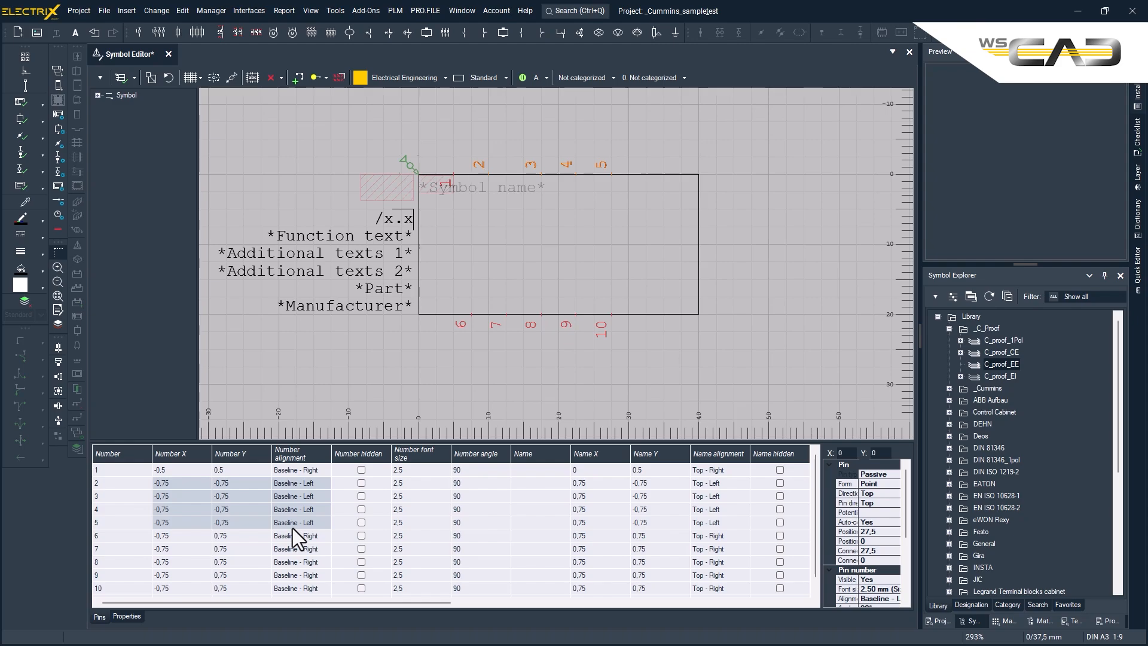
{"action": "key", "text": "ctrl+v"}
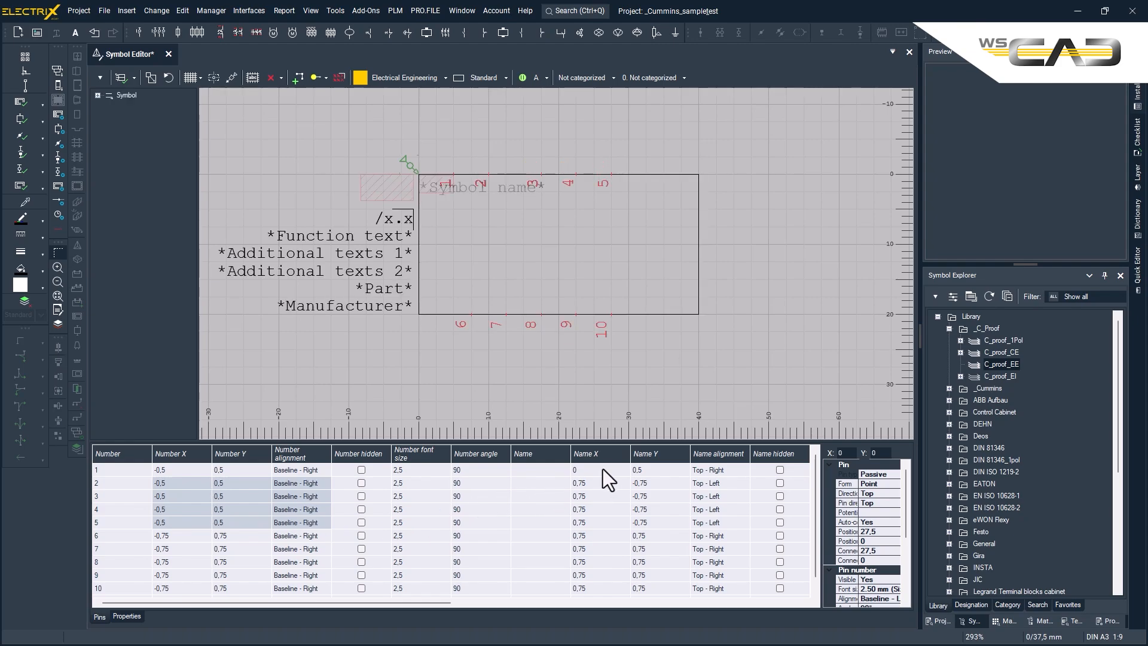
Step: Copy pin 1's name X, name Y and name alignment values to pins 2 to 5
{"action": "left_click_drag", "start_coordinate": [602, 468], "coordinate": [705, 469]}
{"action": "key", "text": "ctrl+c"}
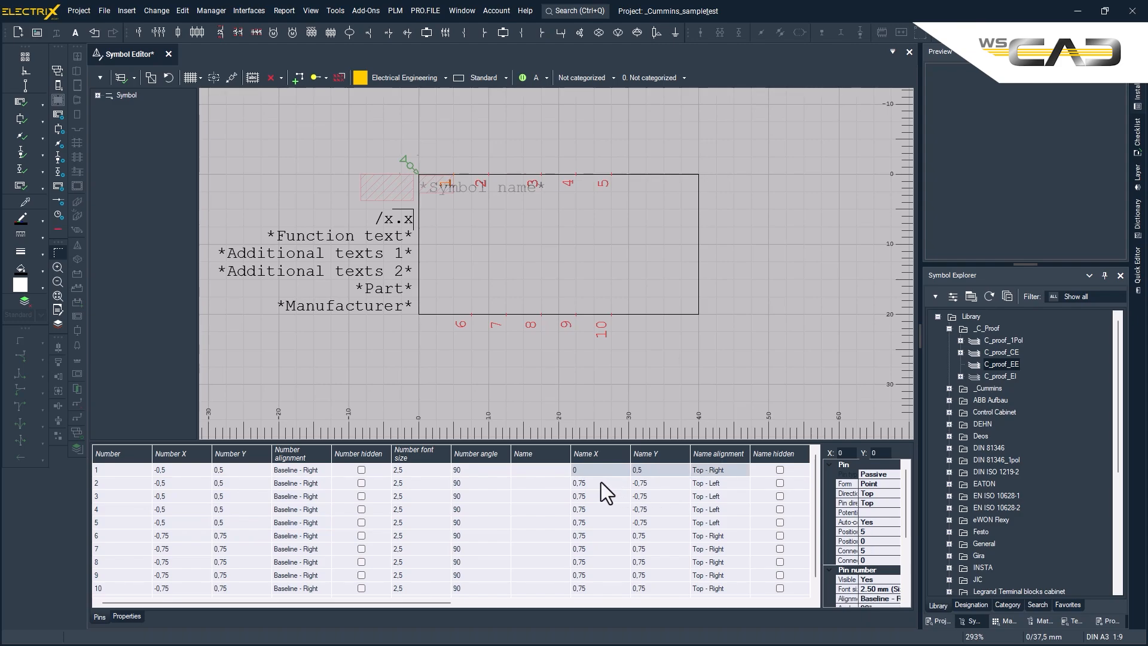
{"action": "left_click_drag", "start_coordinate": [601, 482], "coordinate": [722, 519]}
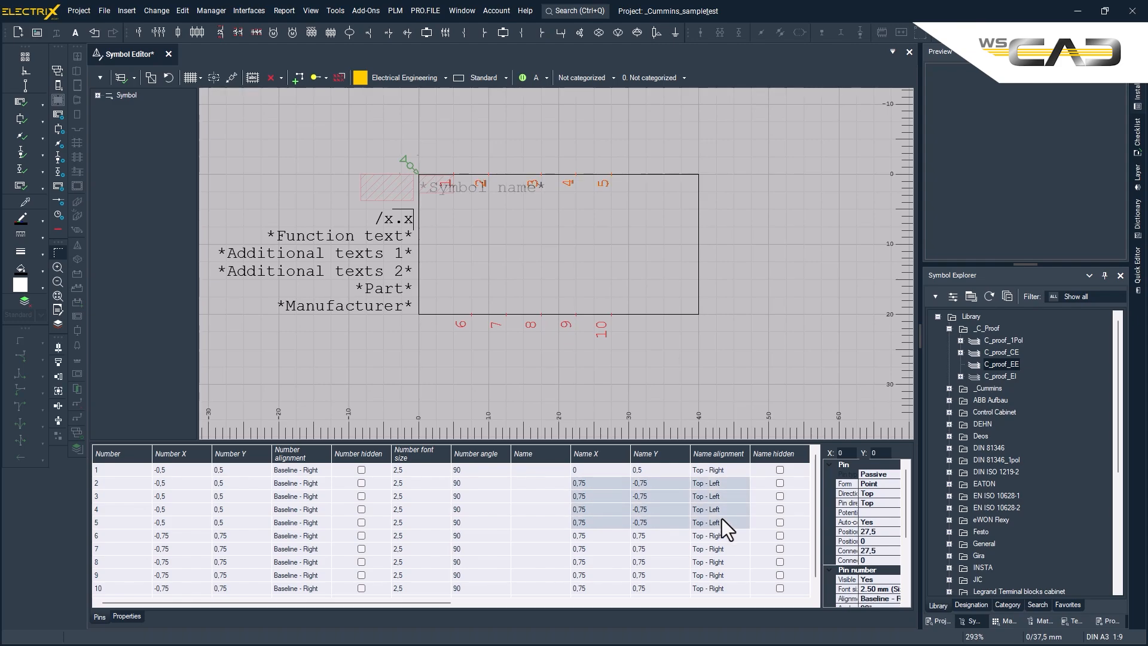
{"action": "key", "text": "ctrl+v"}
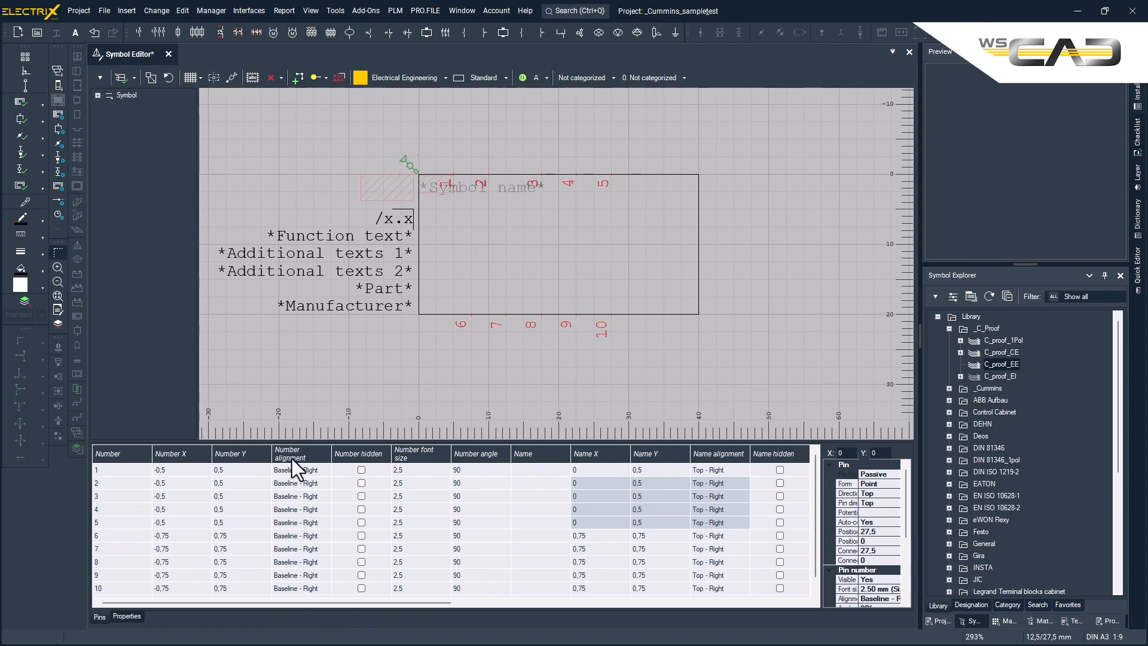
Step: Set pin 6's number position to X -0,5, Y -0,5 and open its number alignment for editing
{"action": "left_click", "coordinate": [167, 537]}
{"action": "left_click", "coordinate": [167, 536]}
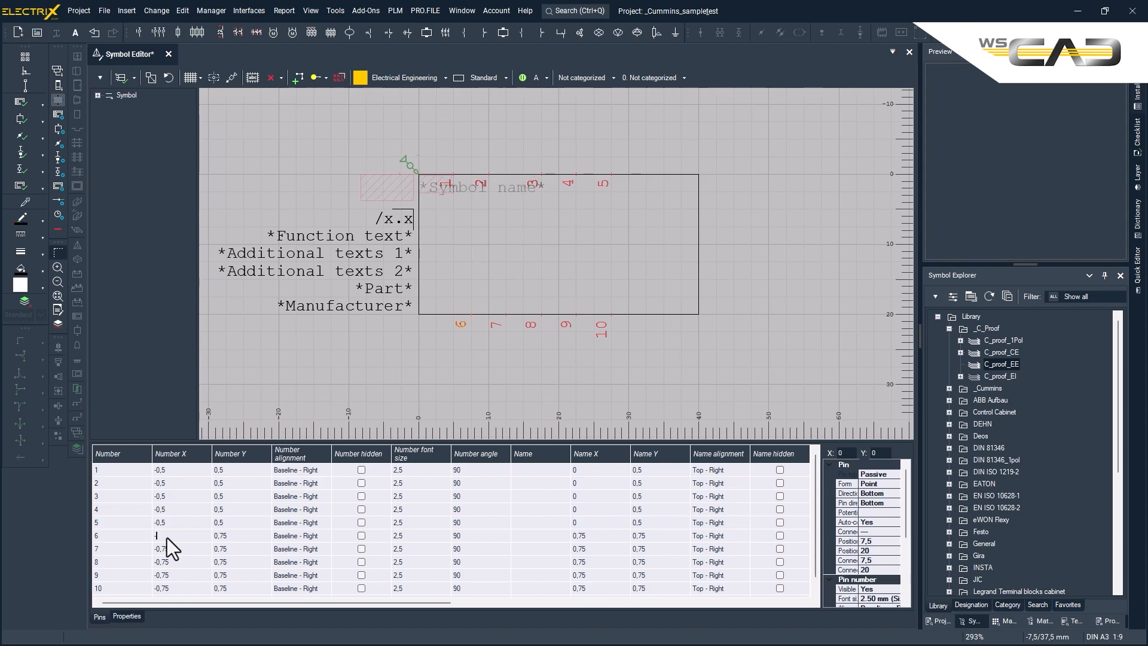
{"action": "type", "text": "-0,5"}
{"action": "key", "text": "Tab"}
{"action": "left_click", "coordinate": [314, 536]}
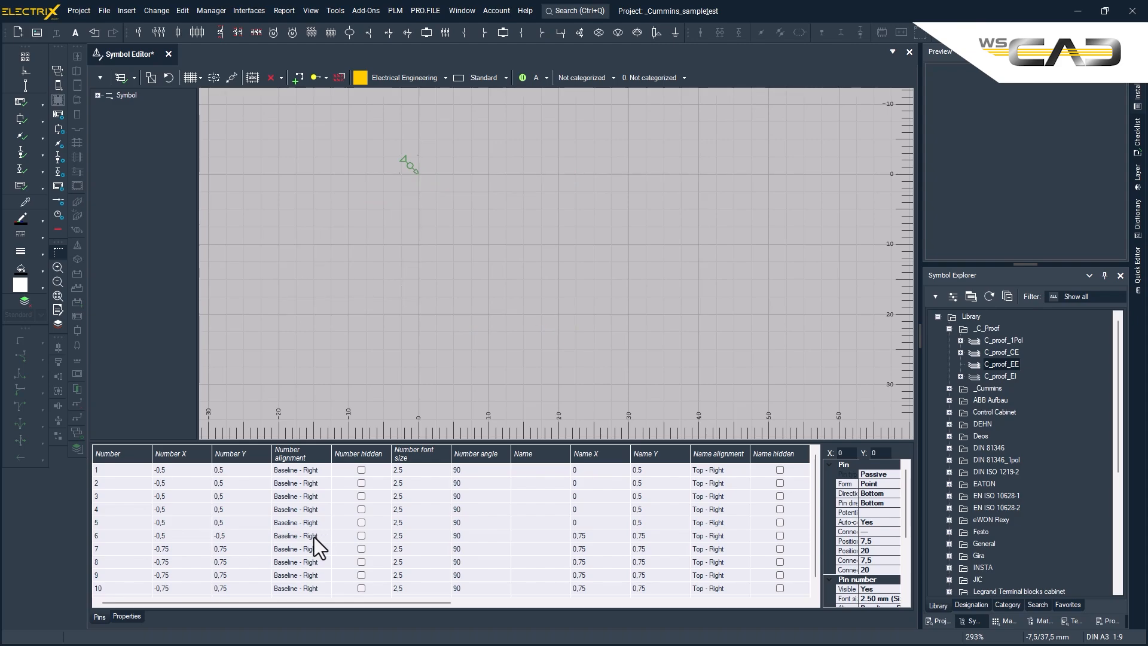